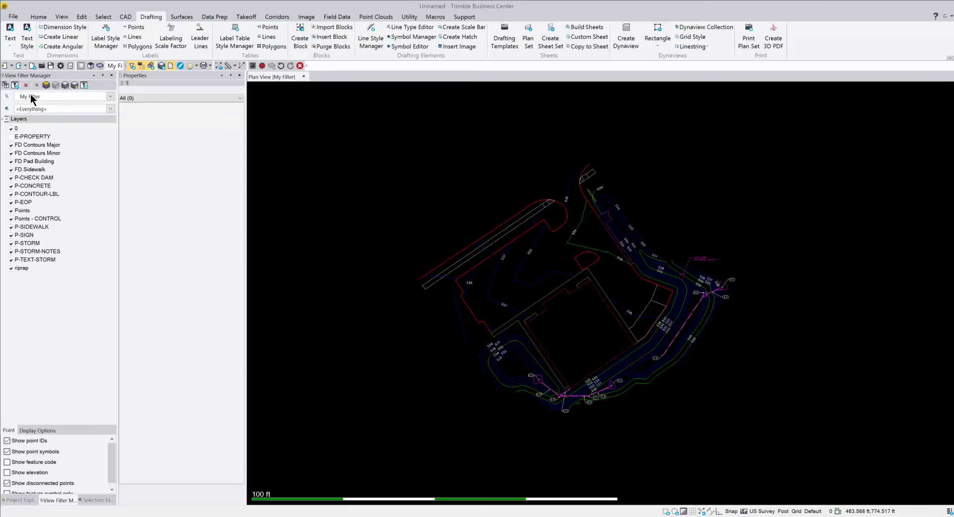
- Copy My Filter and name the copy 'Plan View 24x36'
left_click(5, 86)
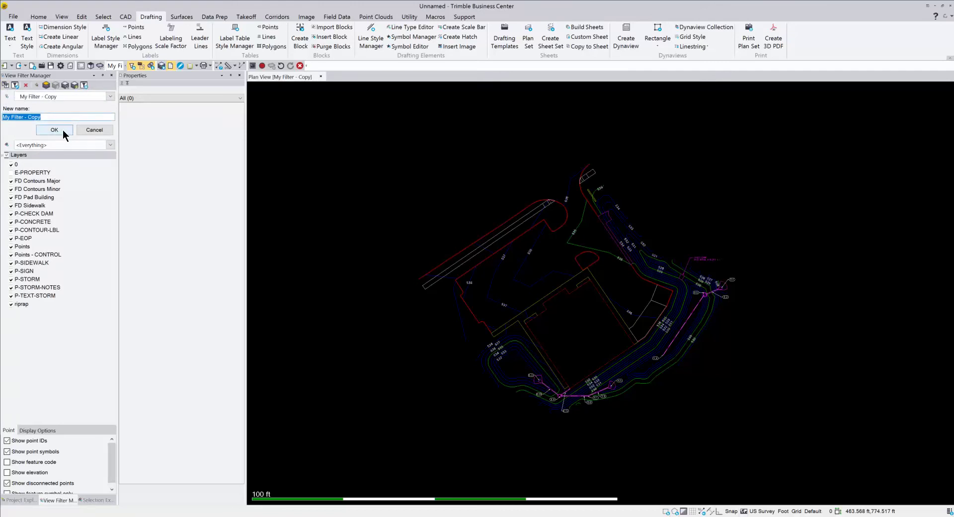
type("Plan View 24x36")
left_click(59, 129)
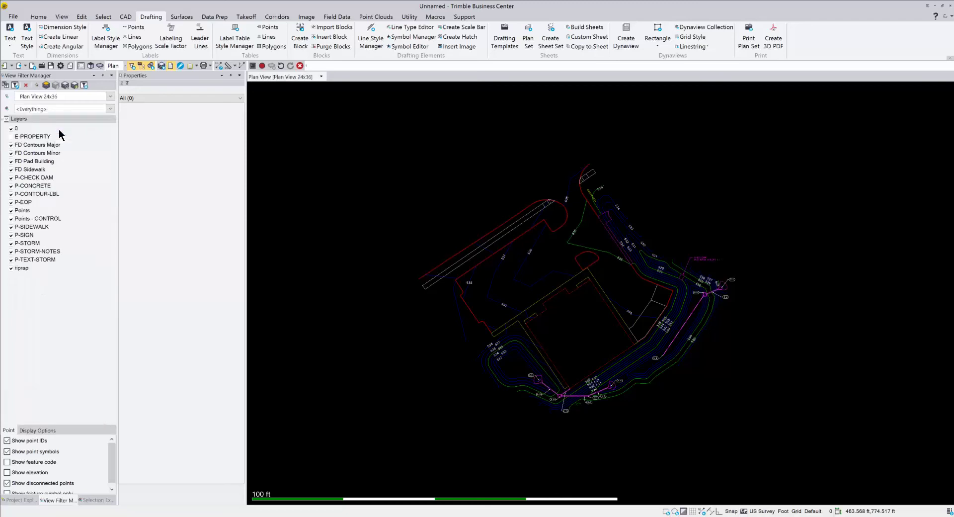
- Check Locked in the Plan View 24x36 filter's Advanced View Filter Settings and apply it
left_click(84, 86)
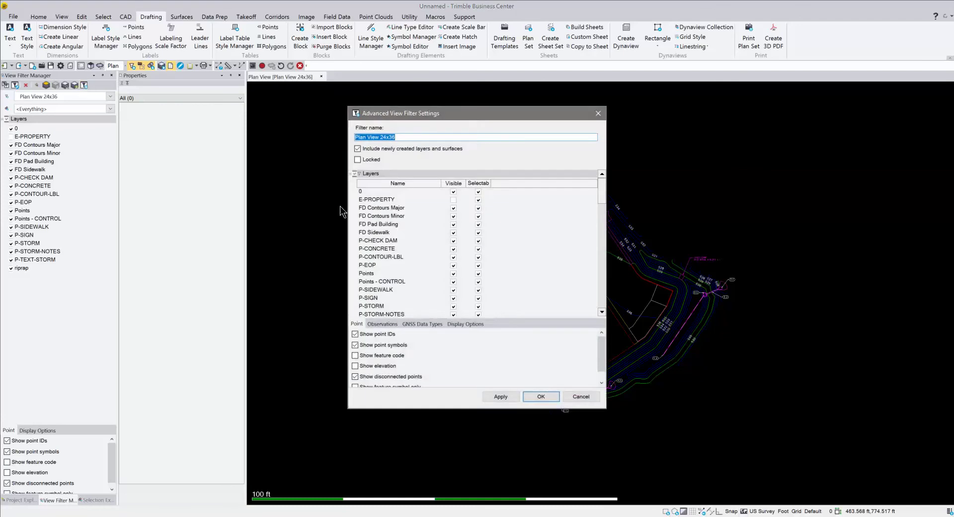
left_click(358, 160)
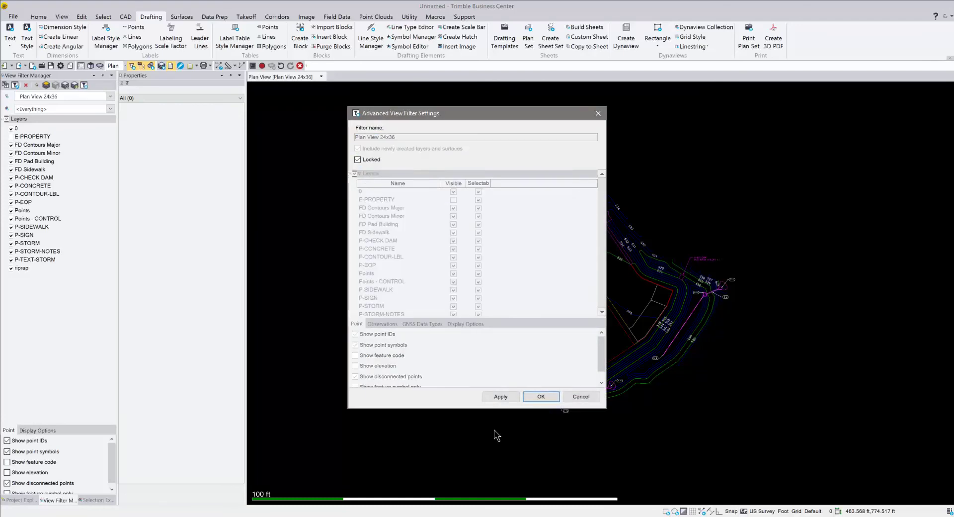
left_click(539, 398)
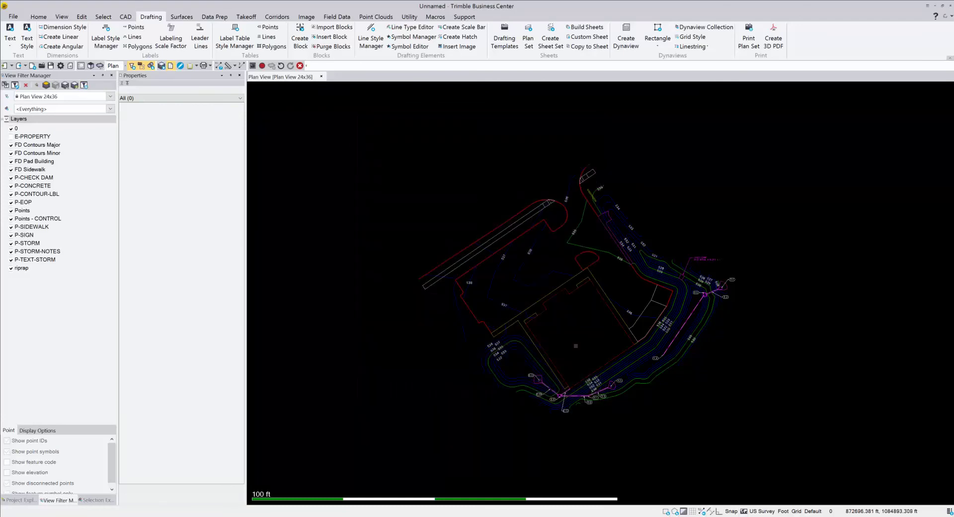
- Drag Feet - Arch D (24 x 36) Planset (Landscape).vcl from the DraftingTemplates folder into the Plan View
left_click(512, 31)
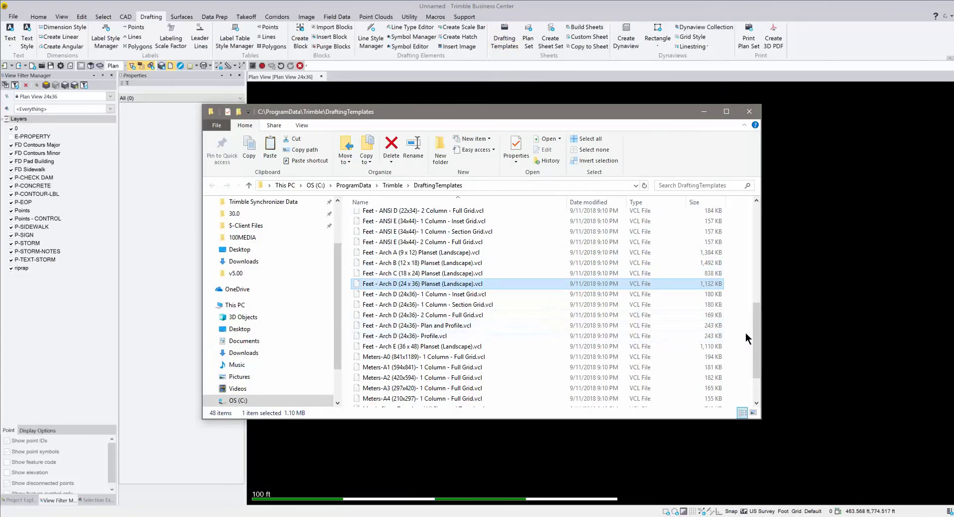
left_click_drag(755, 332, 754, 291)
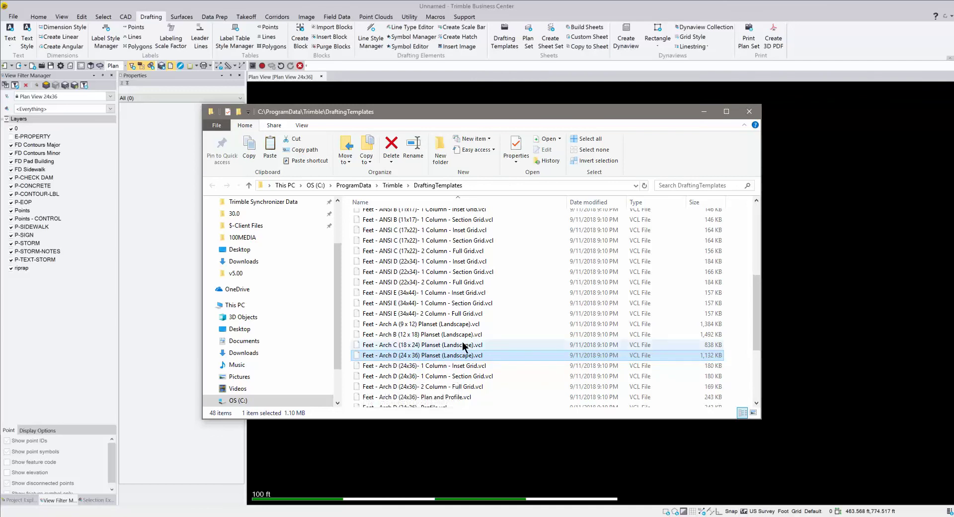
scroll(463, 346, "down", 2)
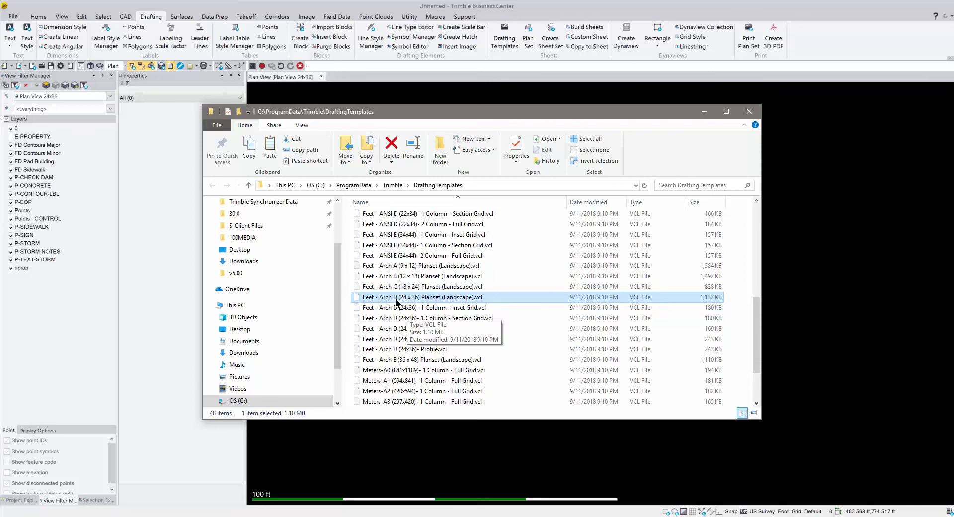
left_click_drag(396, 297, 800, 321)
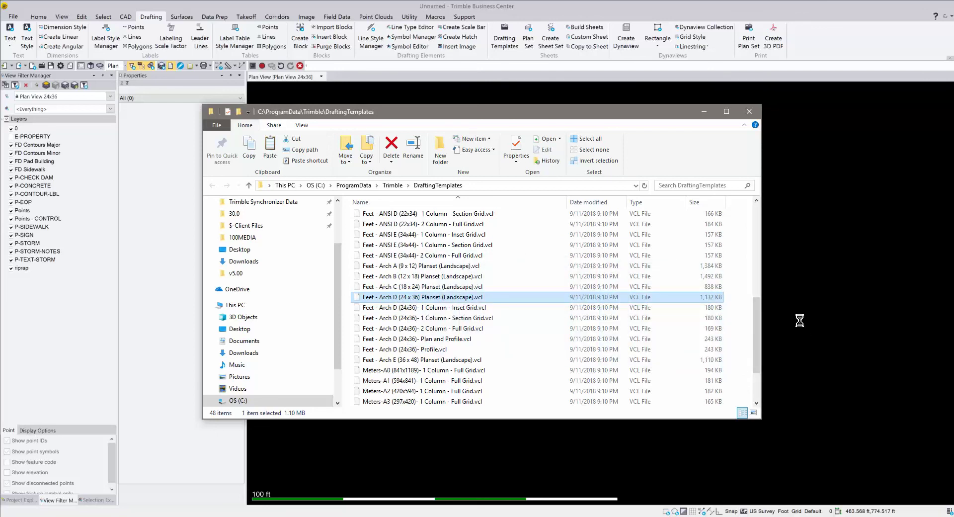
- Minimize Explorer, expand Plan Sets to the ARCH D layout, and select Mixed Sheet (W=32 H=20)
left_click(704, 112)
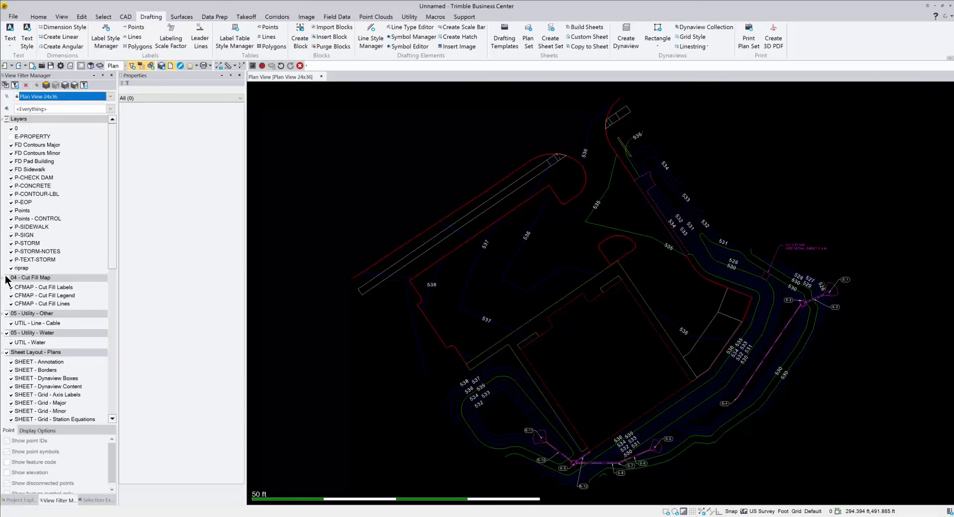
left_click(30, 500)
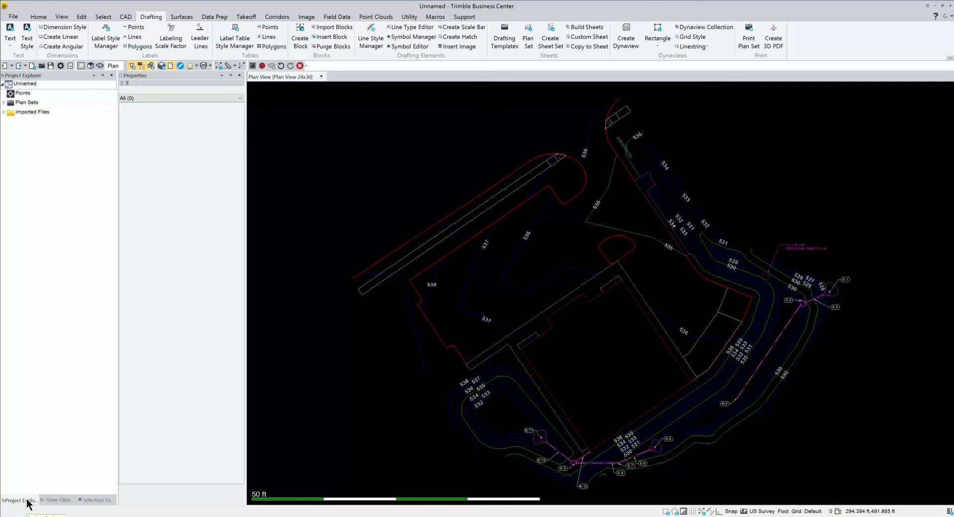
left_click(4, 102)
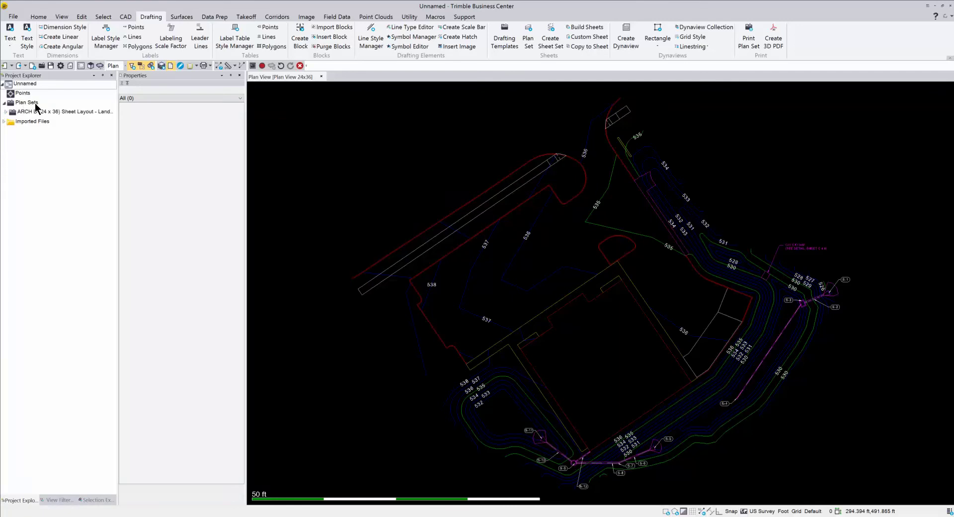
left_click(5, 112)
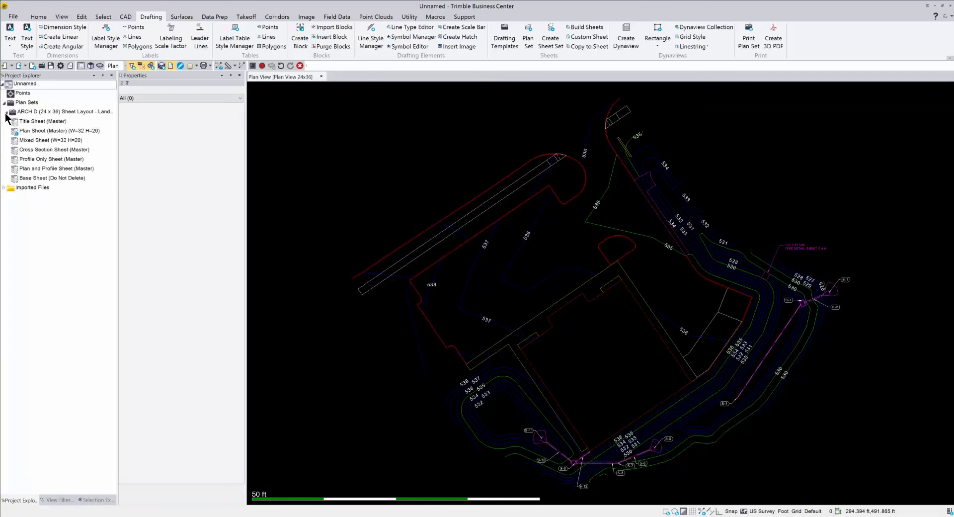
left_click(46, 144)
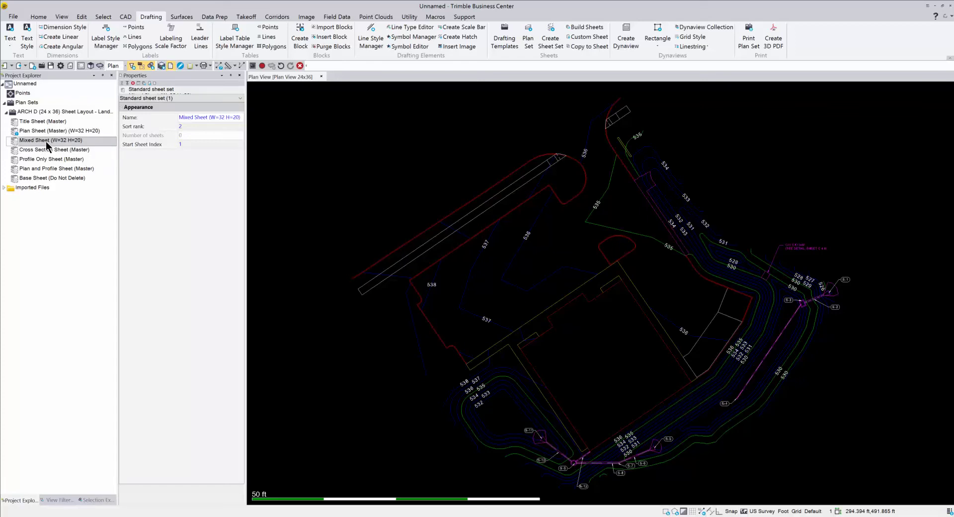
- Create a custom sheet 'Sheet 1 Plan View' from the Mixed Sheet (W=32 H=20) master and select it
right_click(49, 145)
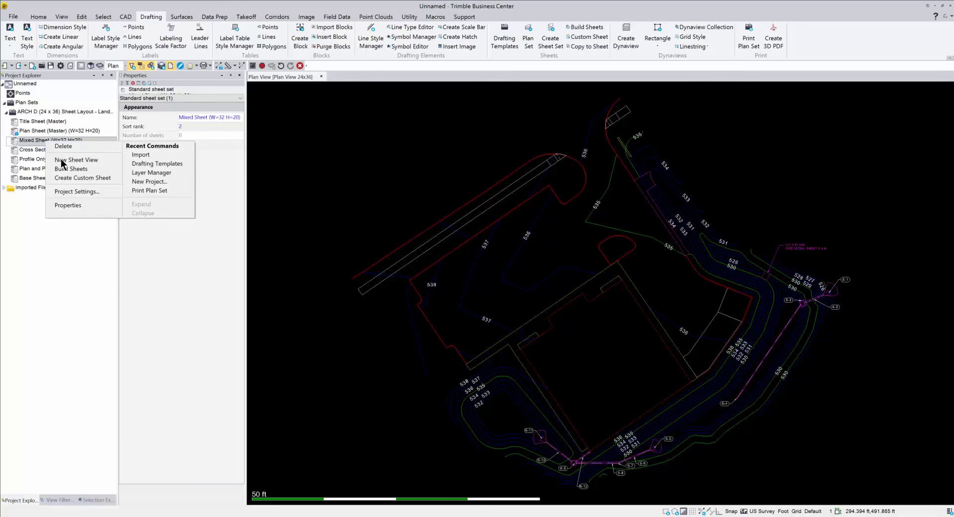
left_click(83, 181)
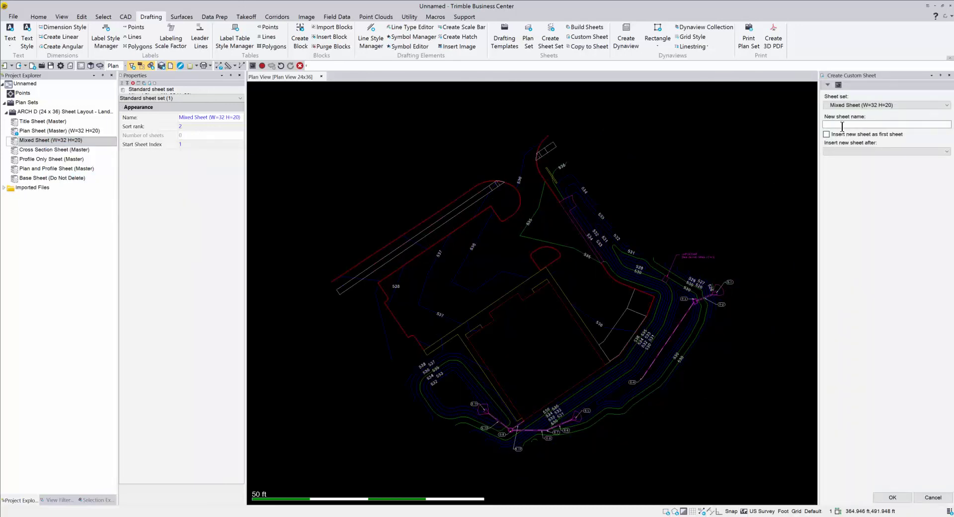
type("Sheet 1 Plan View")
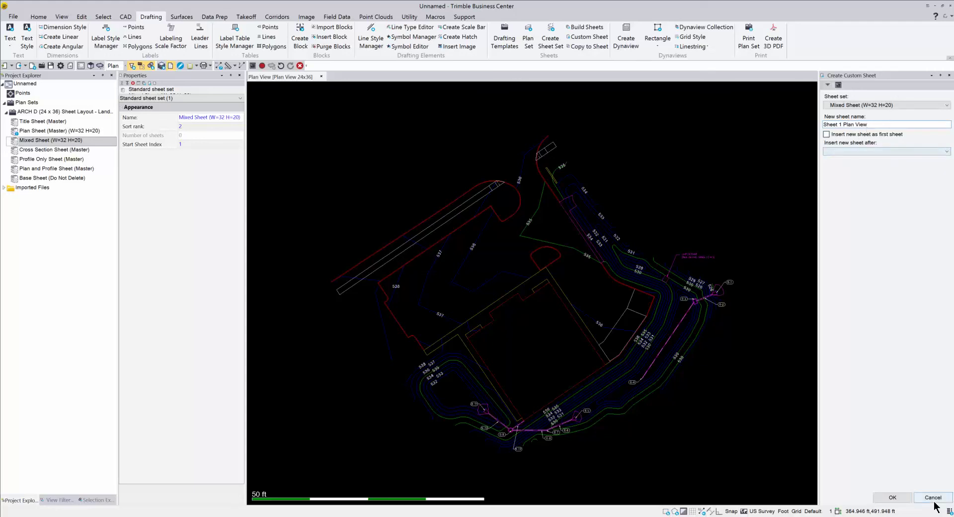
left_click(904, 500)
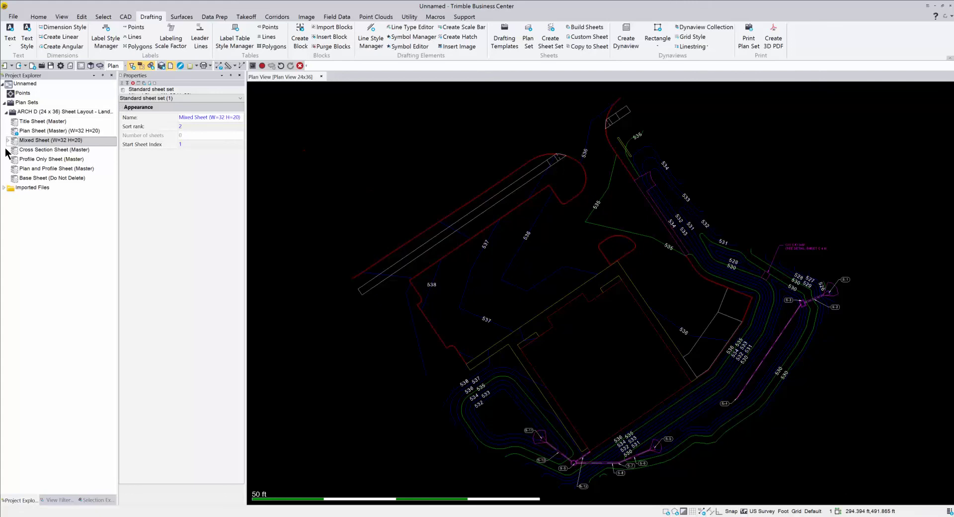
left_click(8, 140)
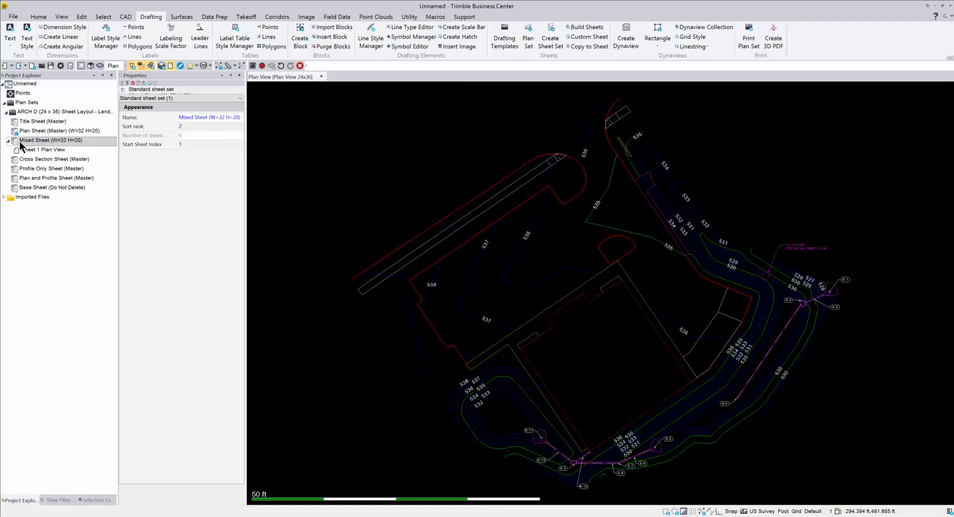
left_click(39, 150)
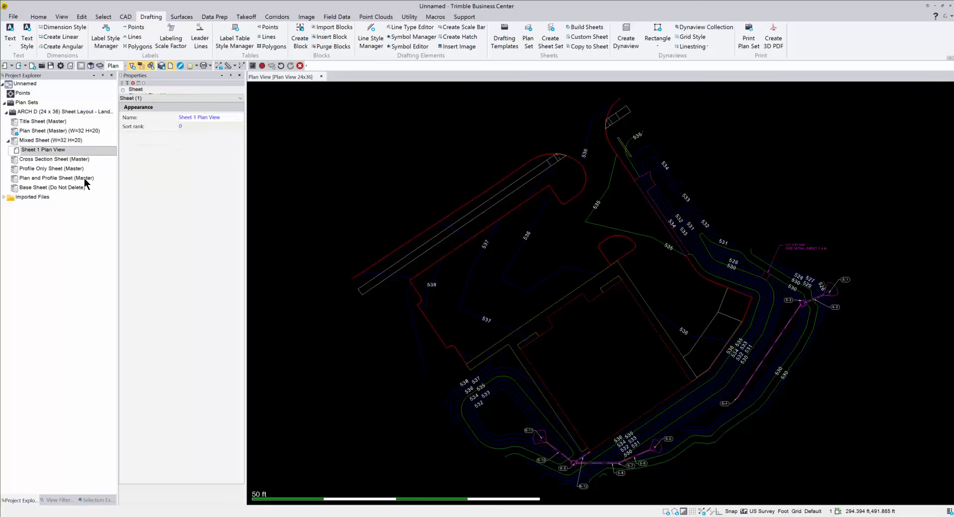
- Open a new sheet view of Sheet 1 Plan View and zoom to inspect the empty frame
right_click(43, 151)
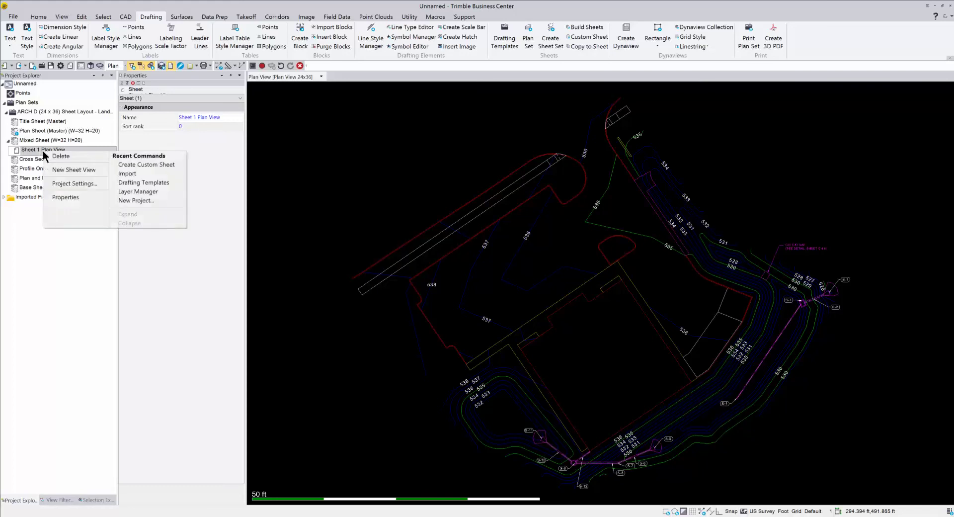
left_click(71, 170)
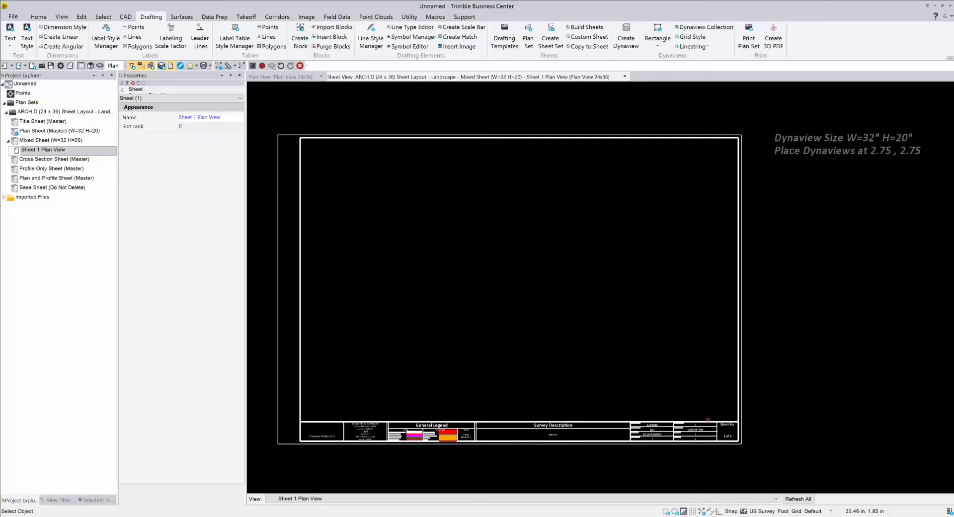
scroll(624, 347, "up", 3)
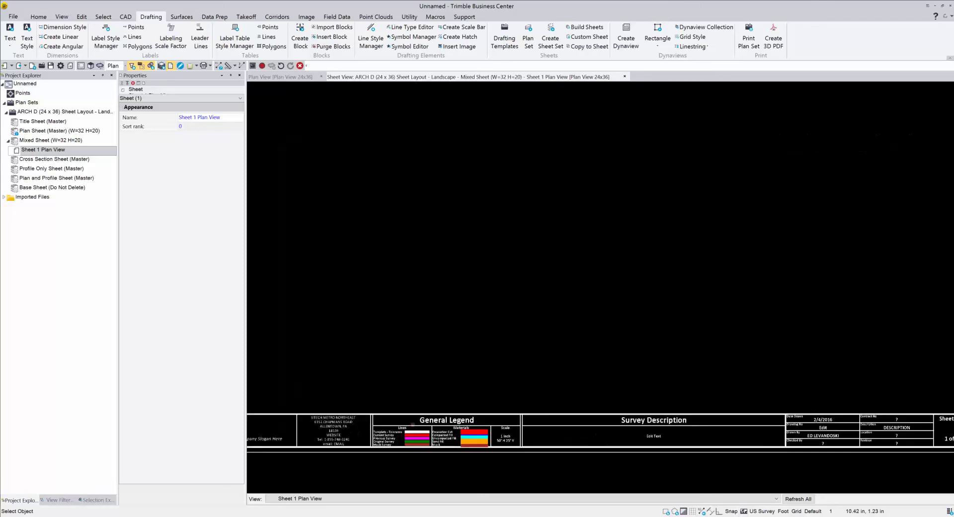
scroll(477, 345, "down", 3)
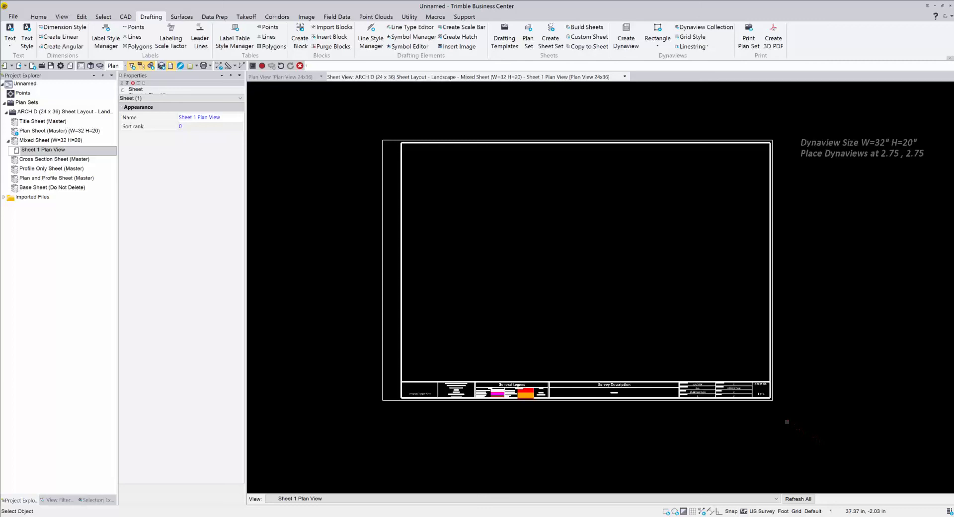
- Delete the 77 title block and frame objects, keeping only the outer sheet border
left_click_drag(787, 421, 348, 111)
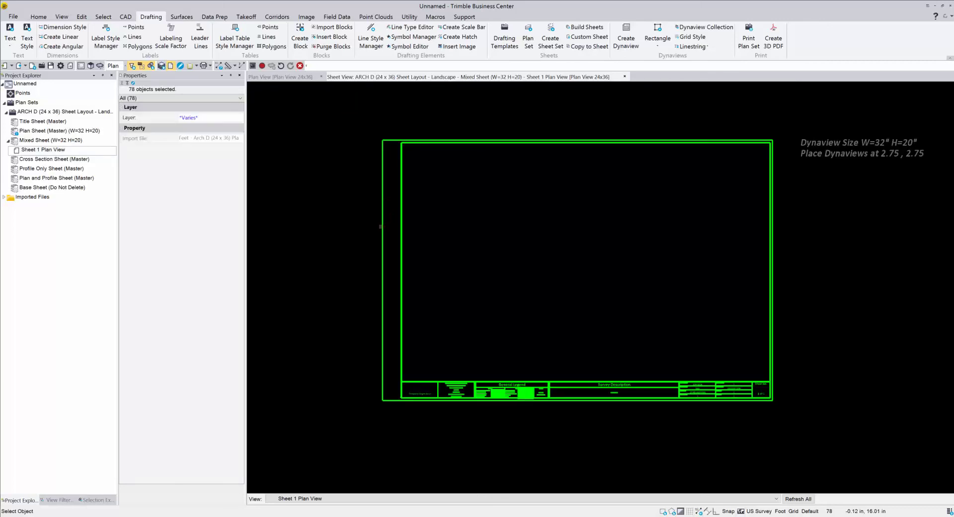
left_click(383, 226, "ctrl")
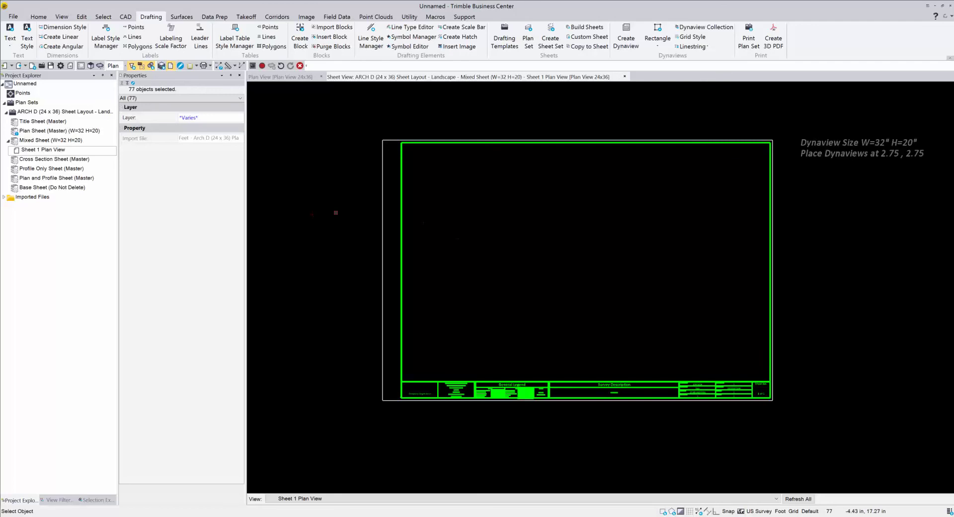
left_click(300, 66)
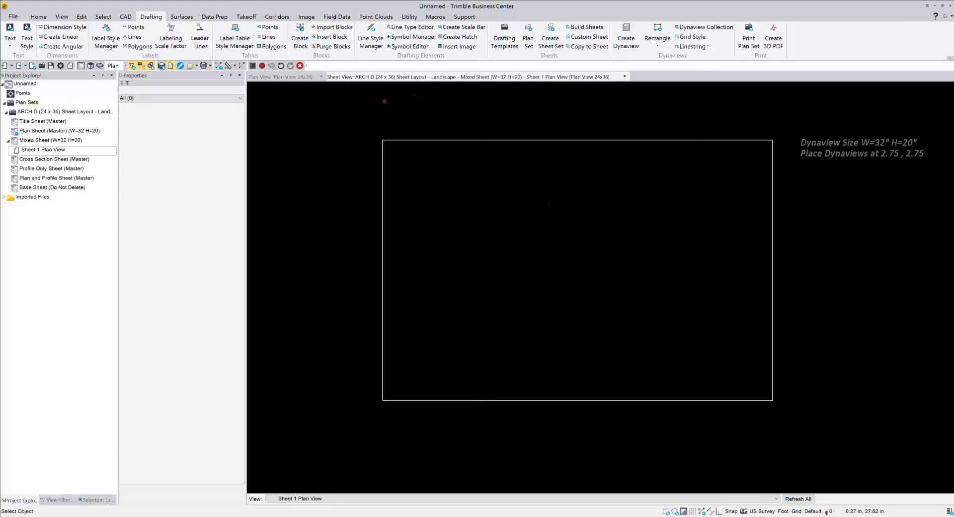
- Return to the site drawing's Plan View, zoomed out to the whole plan, with Drafting commands showing
left_click(285, 76)
scroll(539, 236, "down", 2)
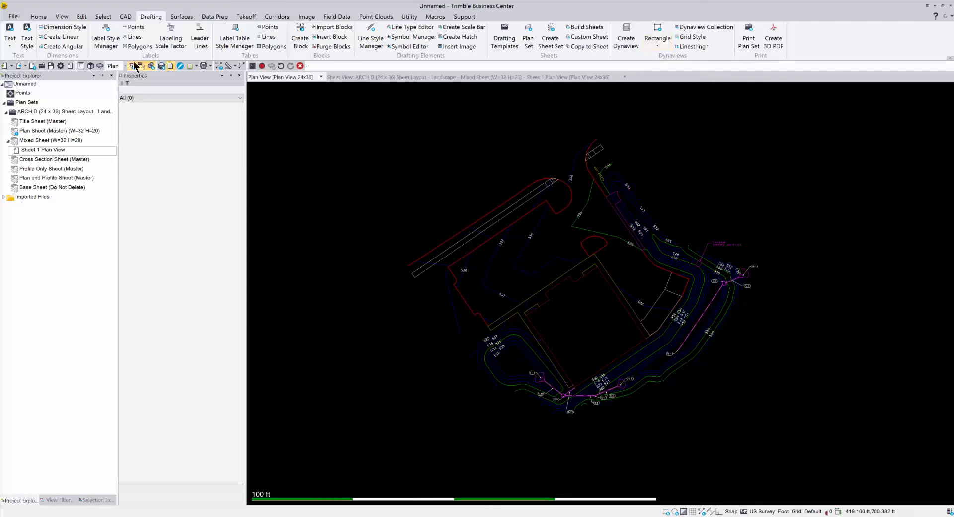
left_click(129, 18)
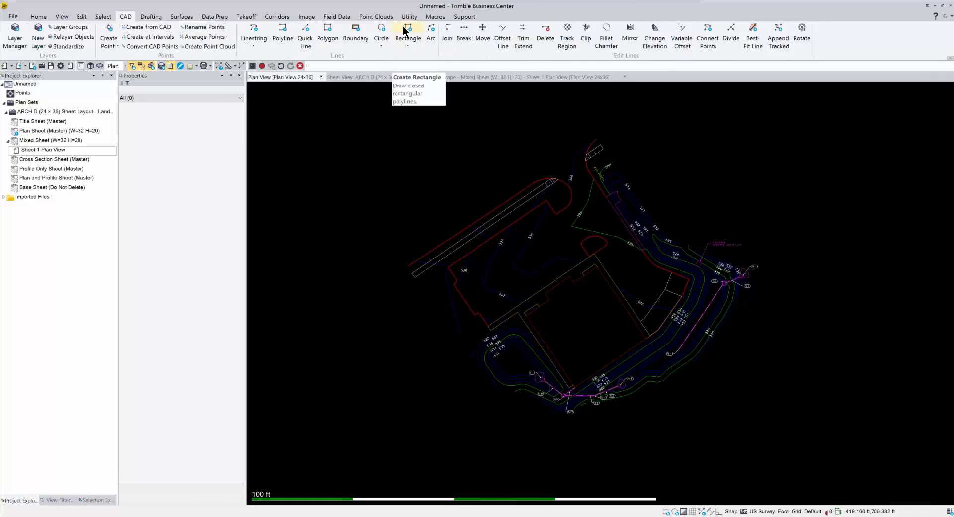
left_click(154, 18)
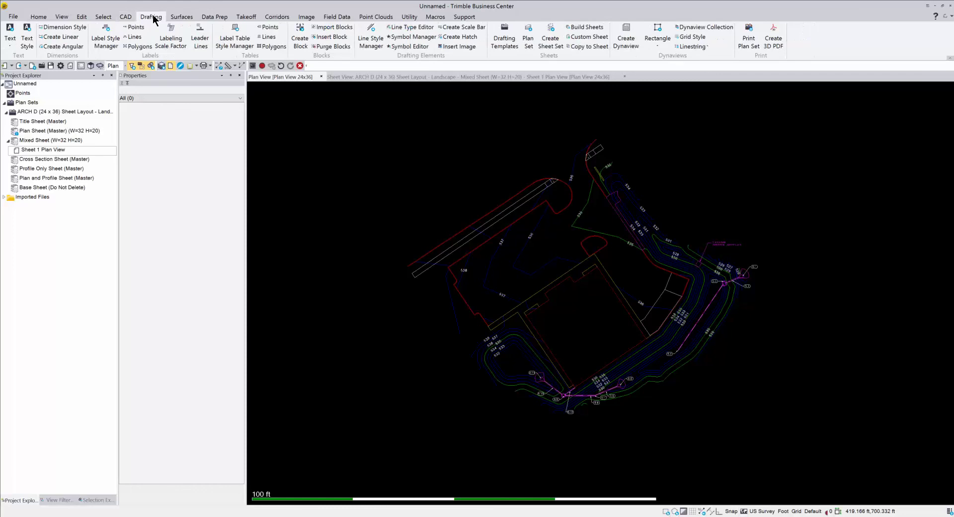
- Draw a rectangle on the SHEET - Dynaview Boxes layer enclosing the whole site plan
left_click(661, 29)
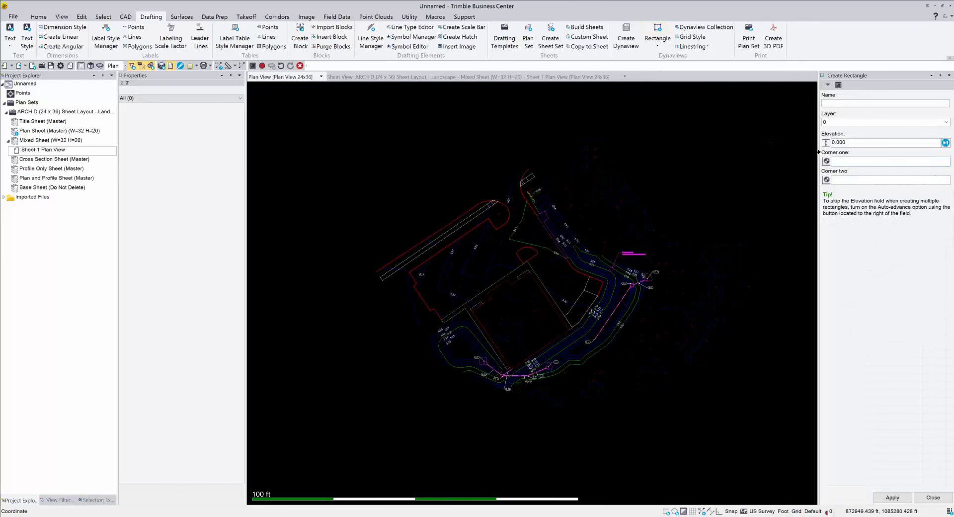
left_click(947, 122)
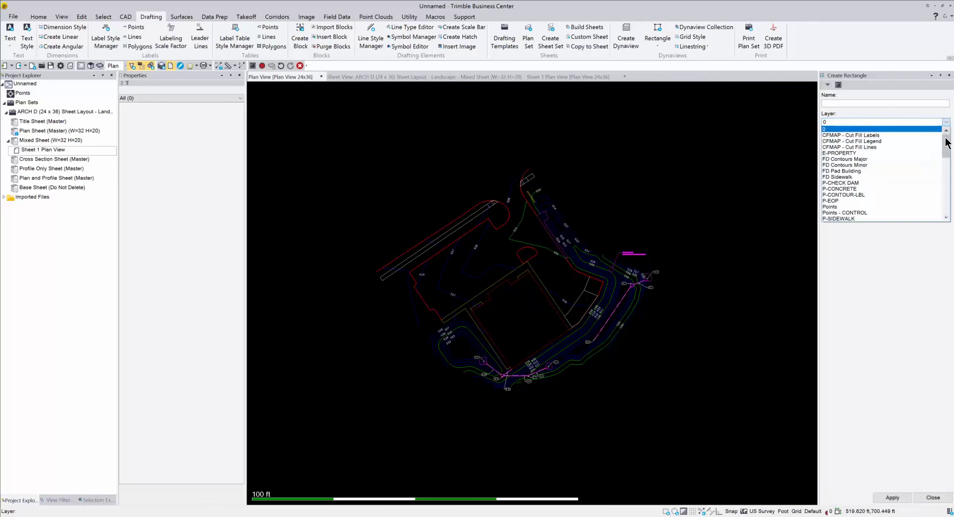
scroll(864, 174, "down", 5)
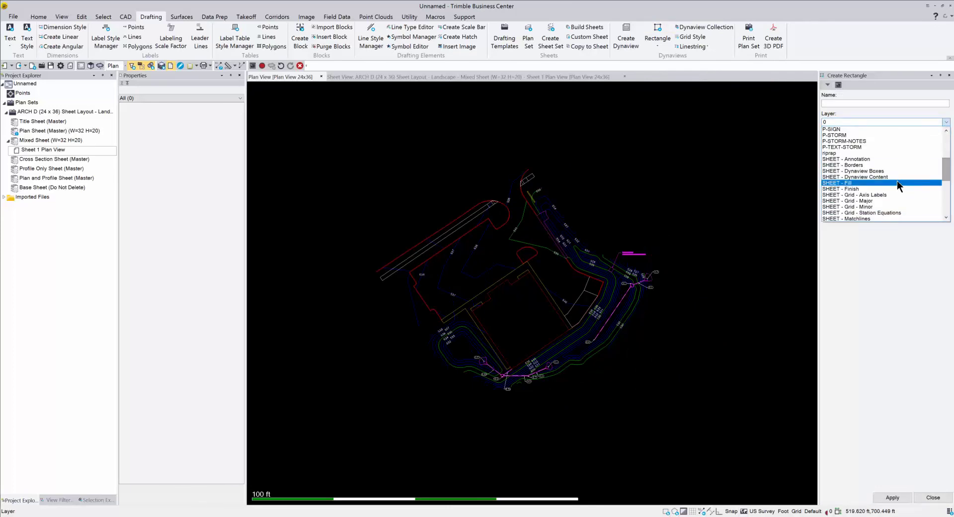
left_click(864, 171)
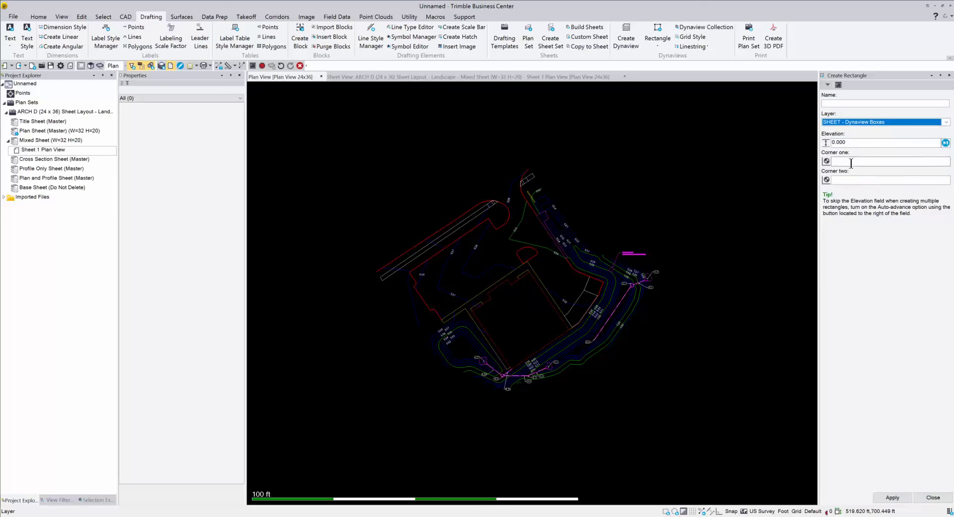
left_click(850, 162)
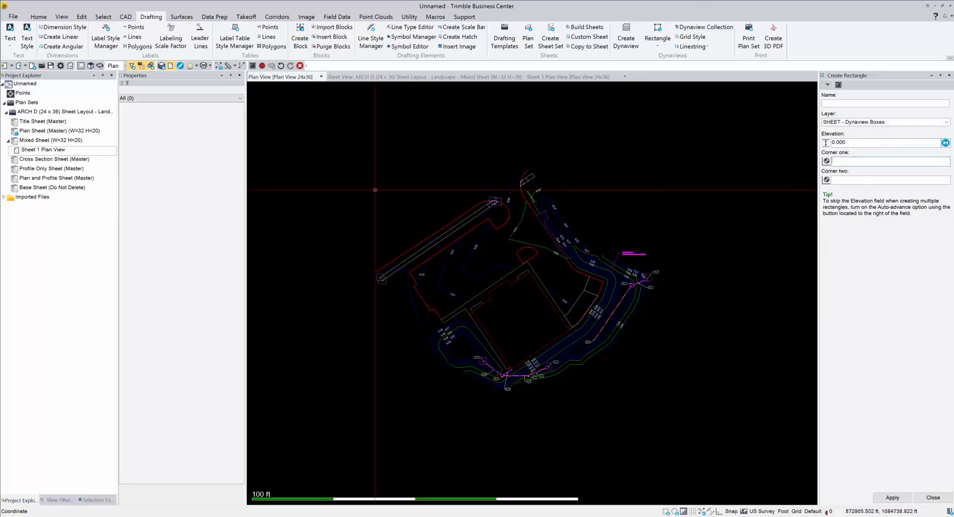
left_click(363, 164)
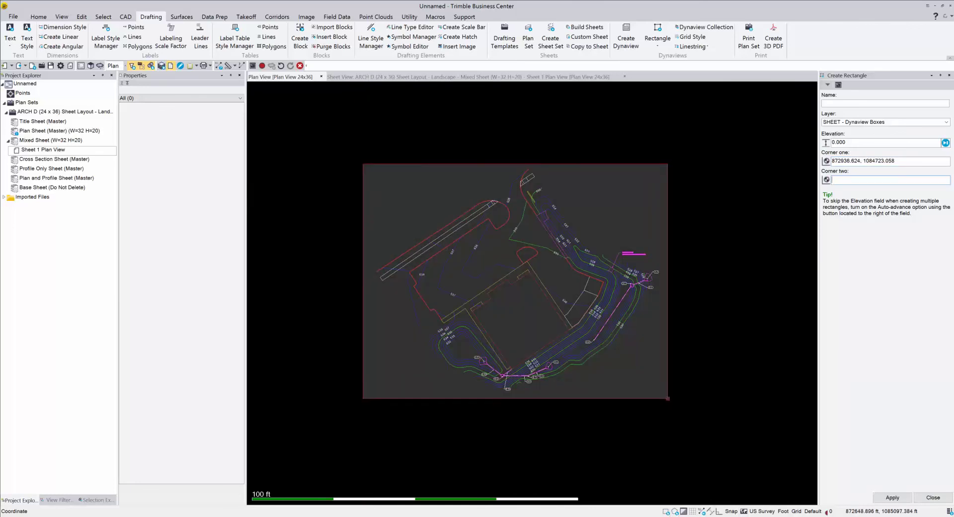
left_click(668, 398)
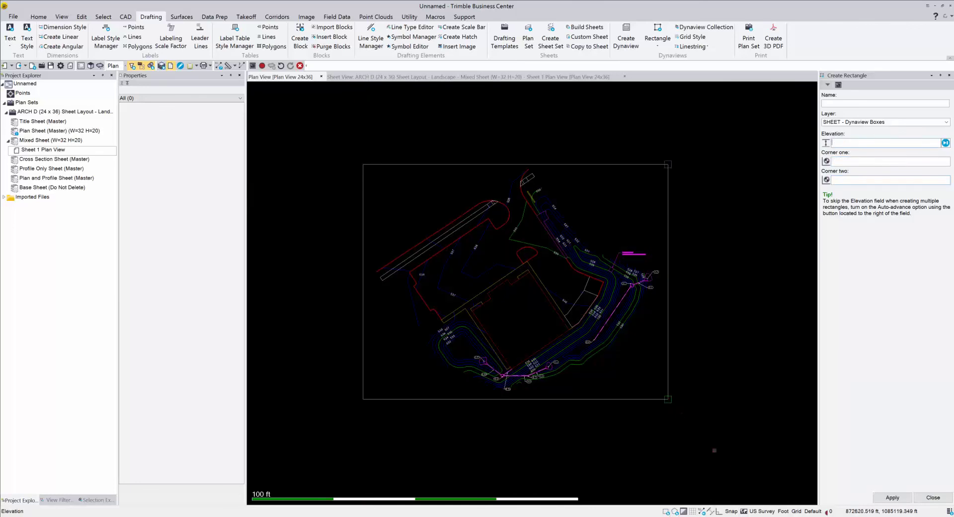
left_click(937, 498)
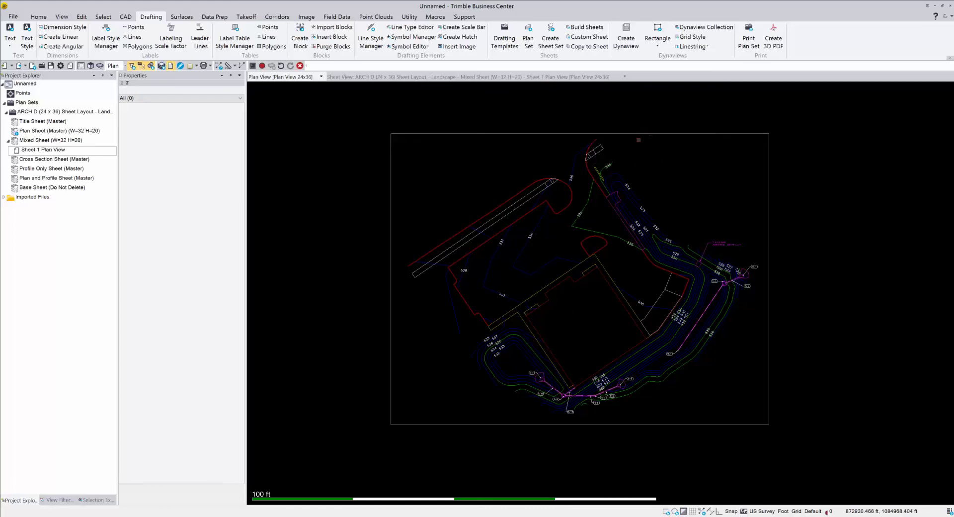
- Create dynaview DV1 on SHEET - Dynaview Content with the drawn rectangle as its frame
left_click(628, 40)
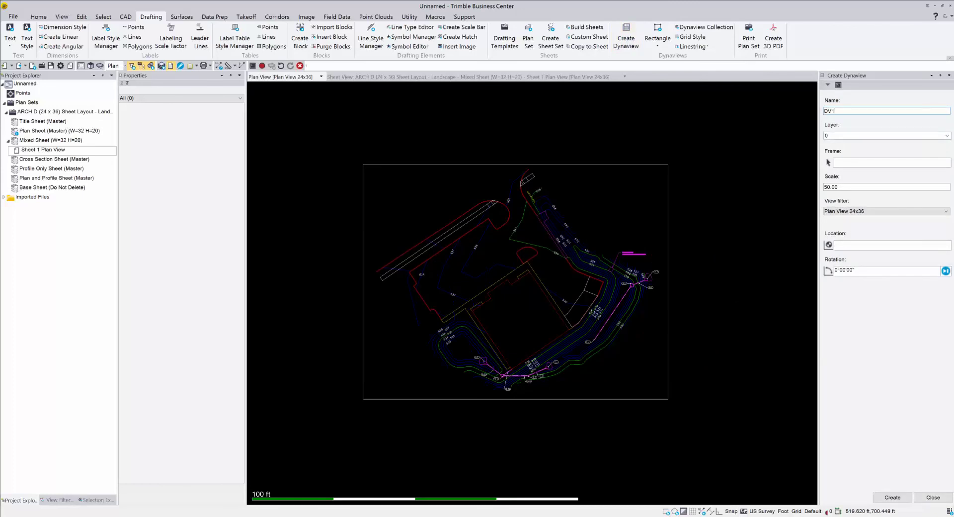
left_click(947, 136)
left_click_drag(948, 154, 948, 189)
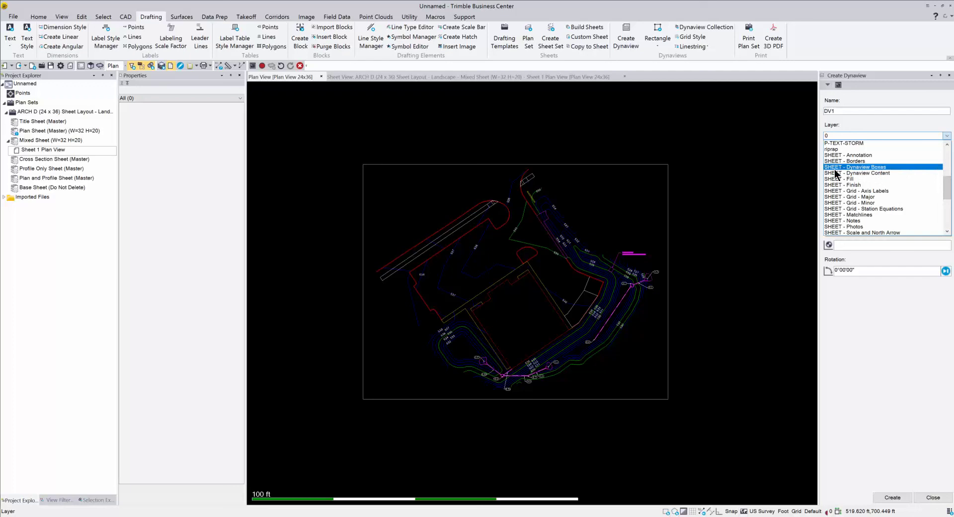
left_click(884, 174)
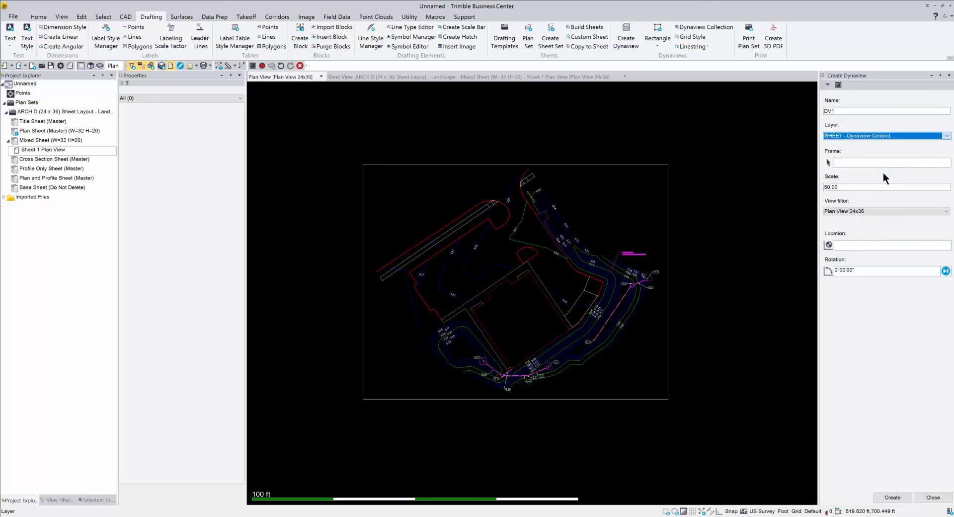
left_click(858, 162)
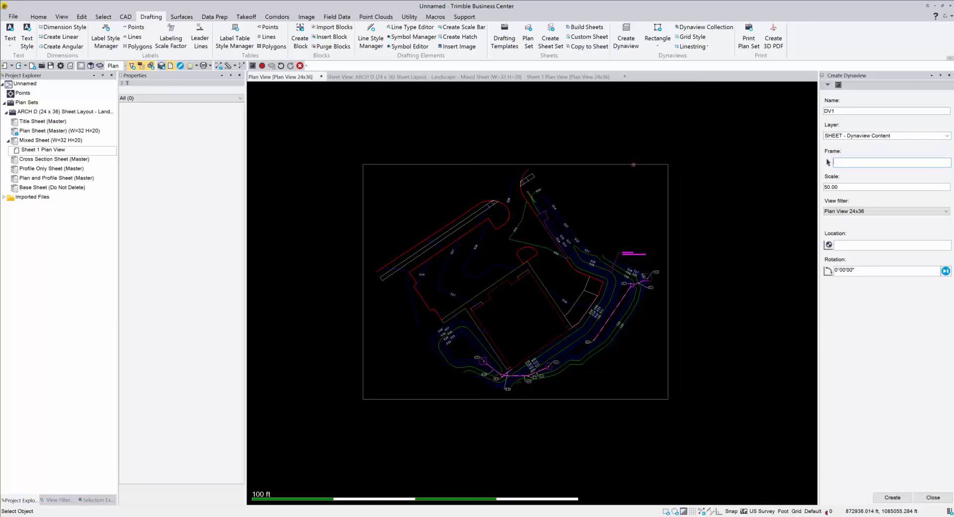
left_click(633, 165)
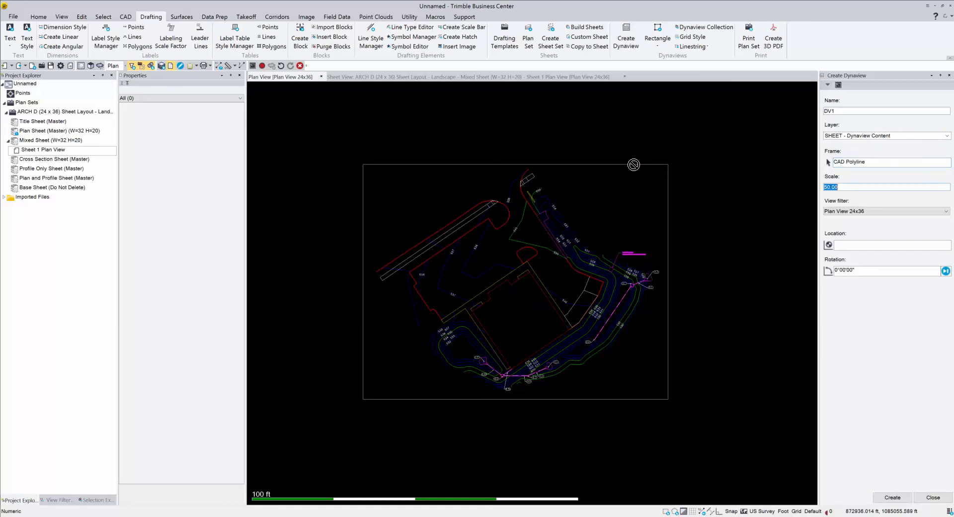
left_click(851, 187)
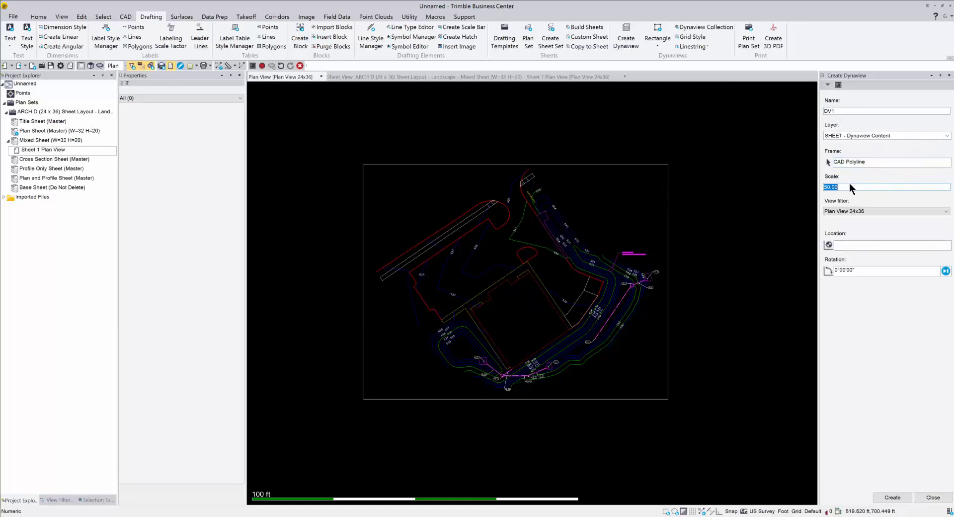
- Place dynaview DV1 at scale 15 with 0° rotation in the sheet border's upper left
left_click(465, 80)
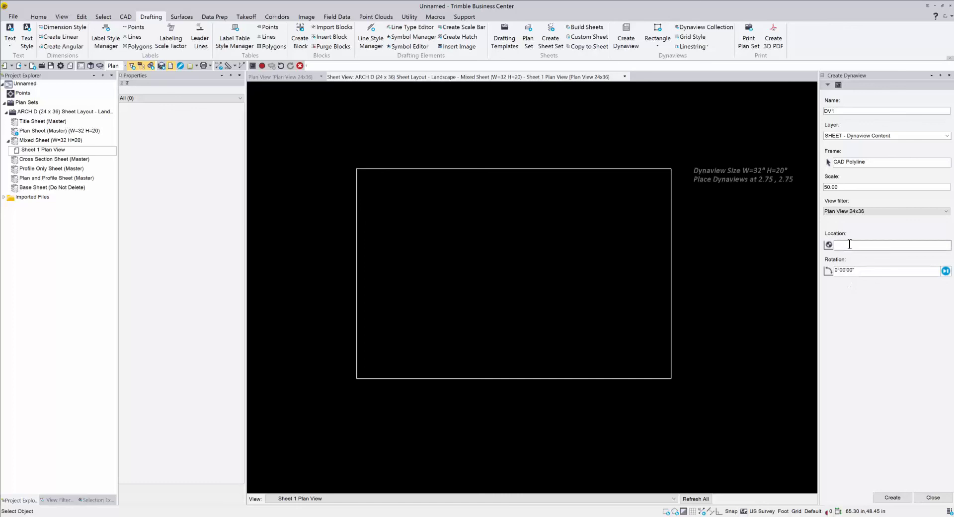
left_click(849, 244)
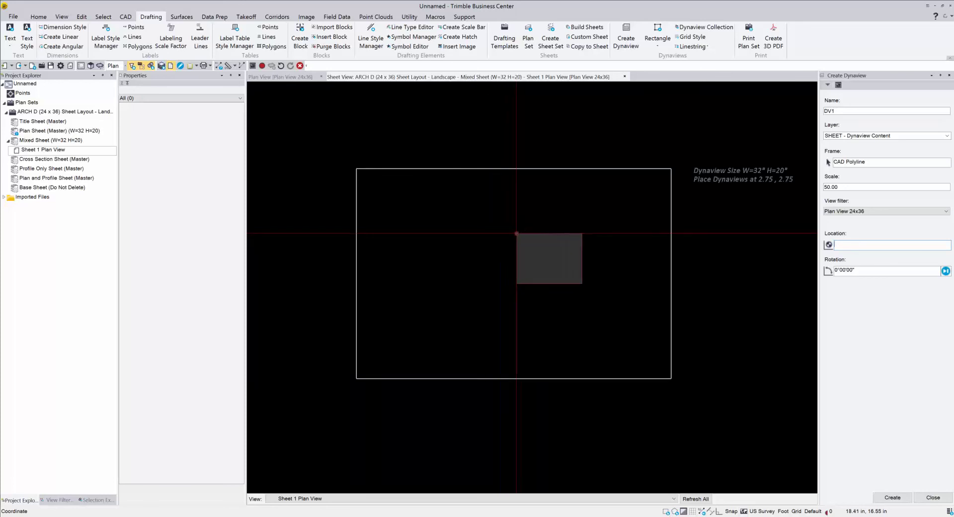
double_click(846, 186)
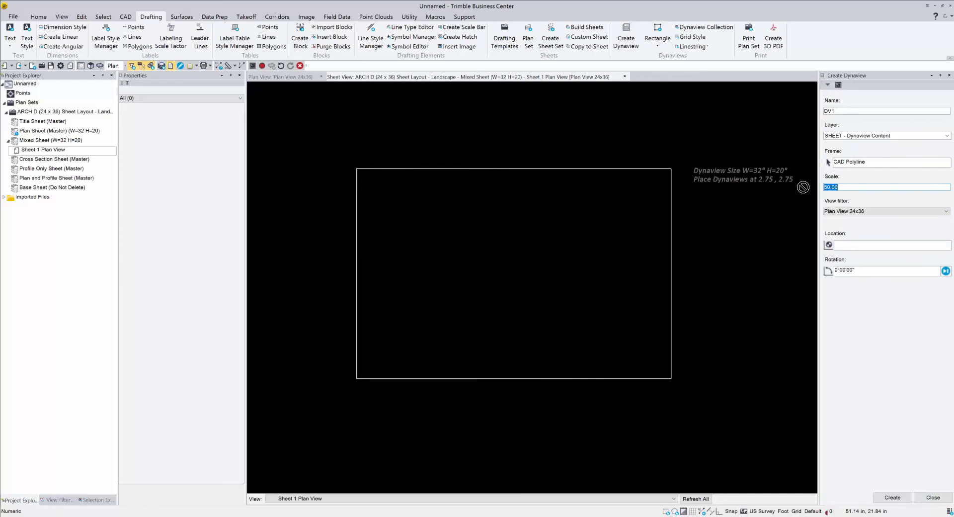
key("End")
type("10")
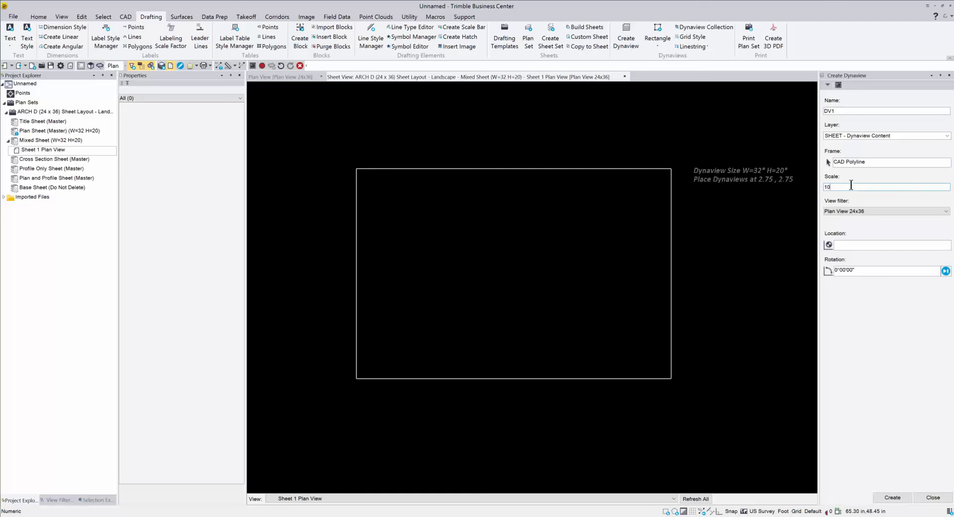
left_click(838, 248)
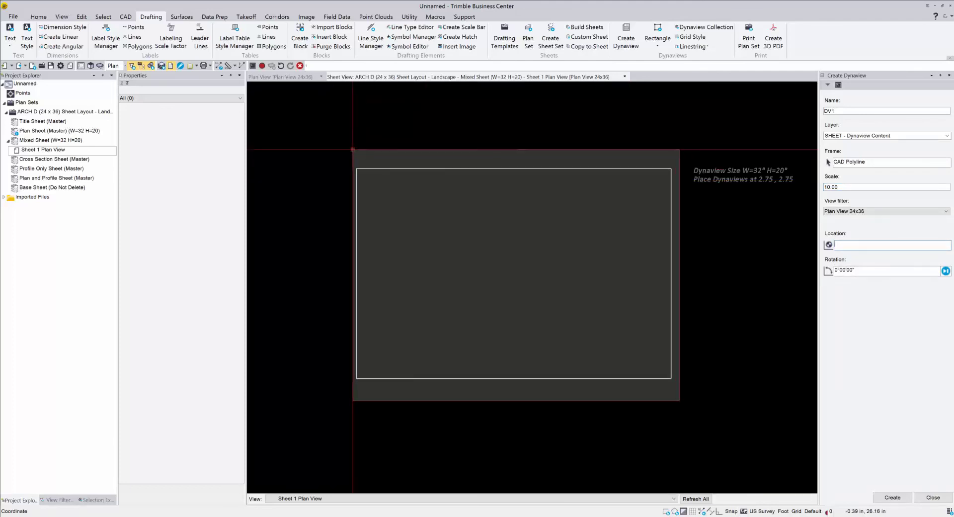
double_click(840, 187)
type("15")
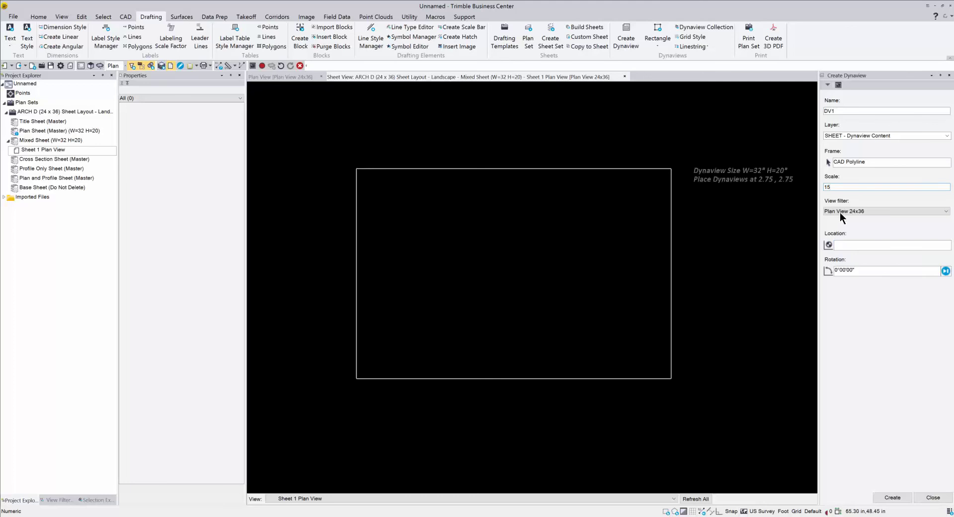
left_click(867, 245)
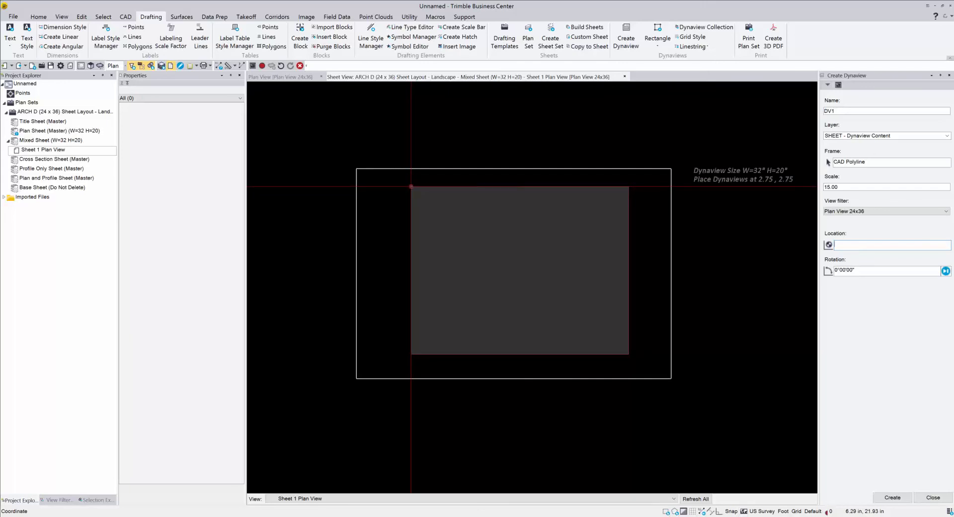
left_click(411, 186)
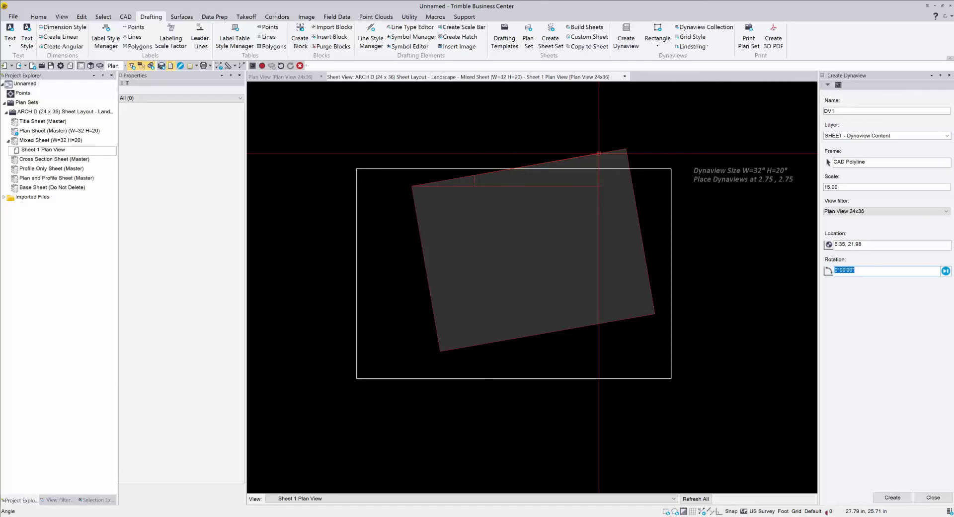
key("Return")
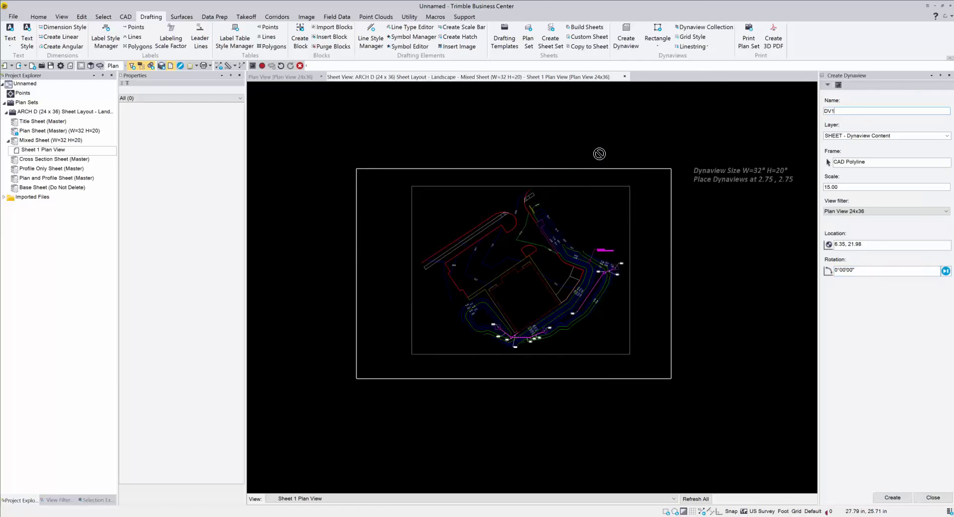
- Close the Create Dynaview panel so DV1's site plan shows in the wider sheet view
middle_click_drag(514, 267, 505, 253)
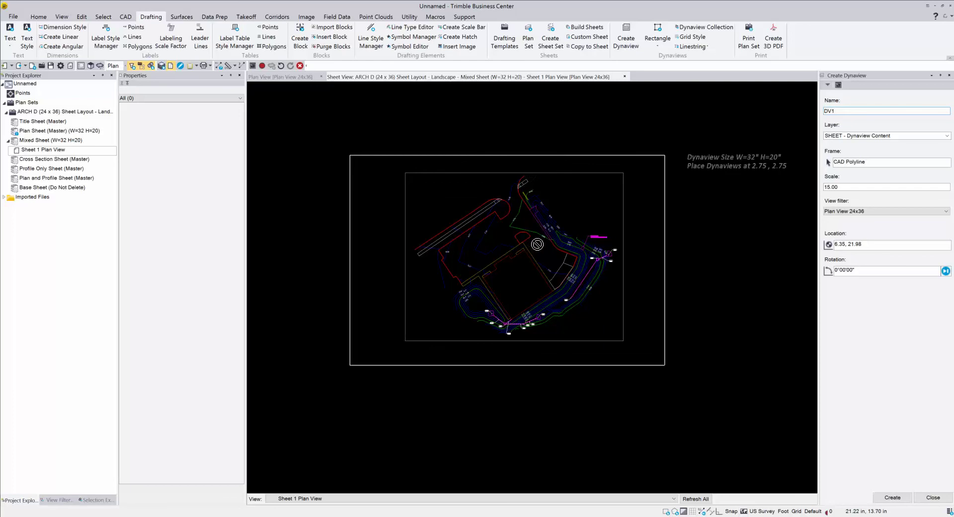
scroll(542, 233, "up", 2)
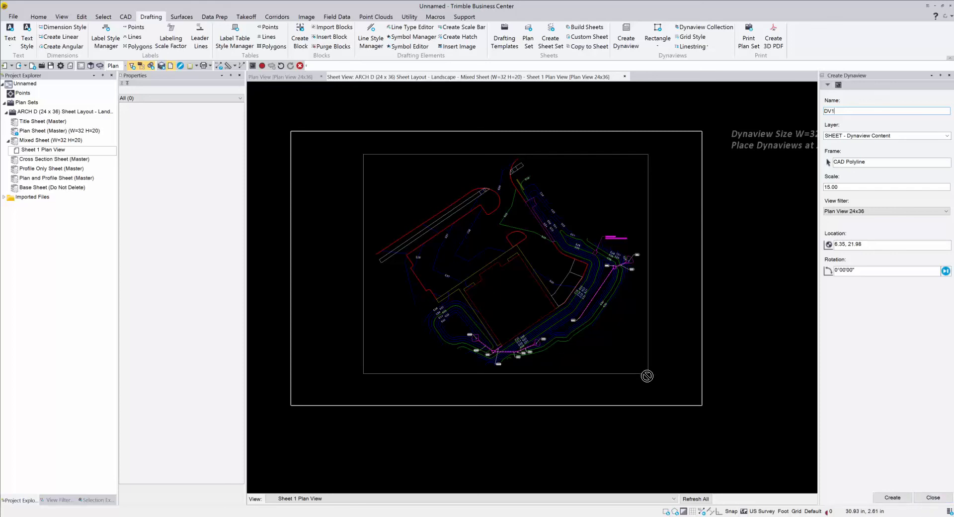
left_click(933, 498)
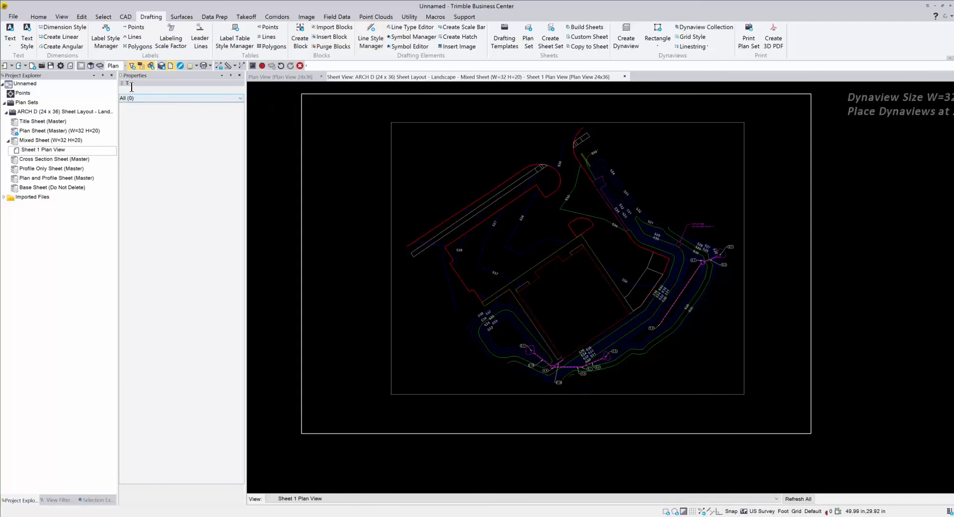
- Make the SHEET - Dynaview Boxes layer non-printing in Layer Manager
left_click(123, 17)
left_click(16, 40)
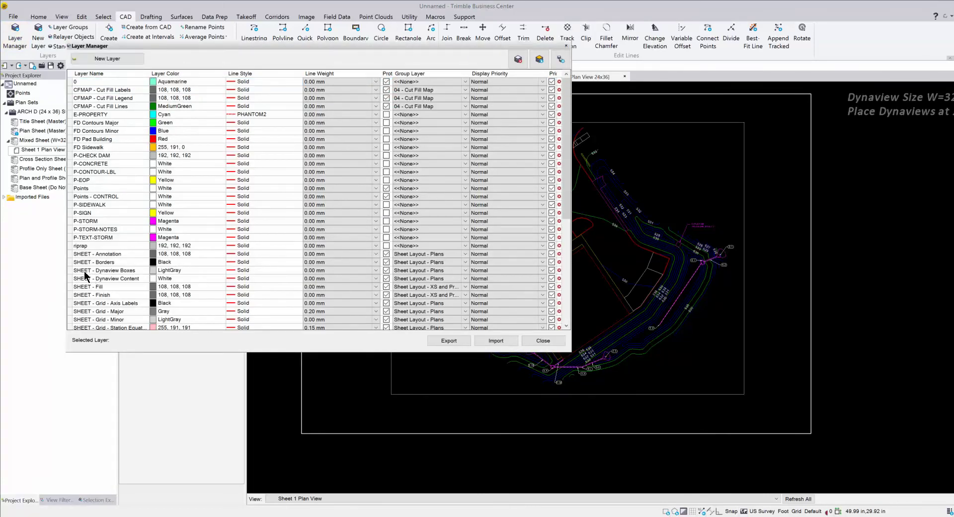
left_click(552, 271)
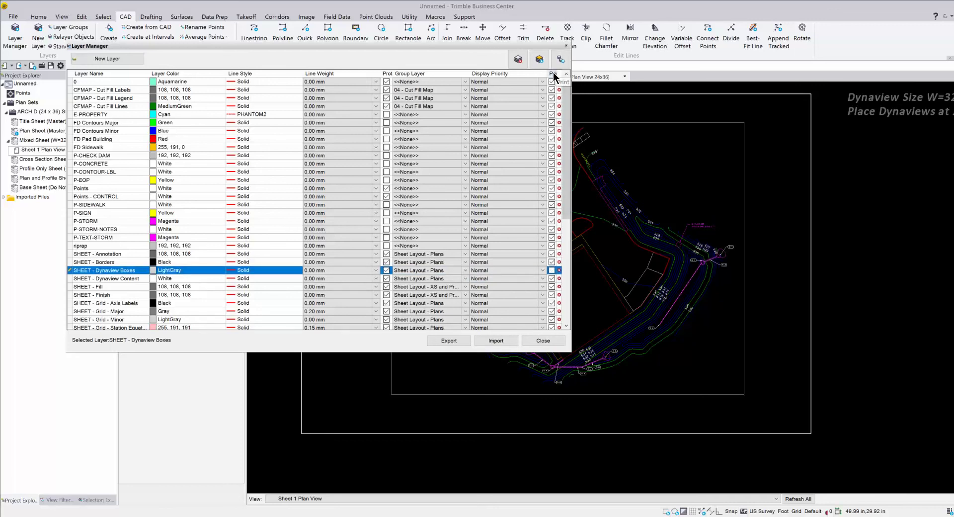
left_click(555, 271)
left_click(543, 340)
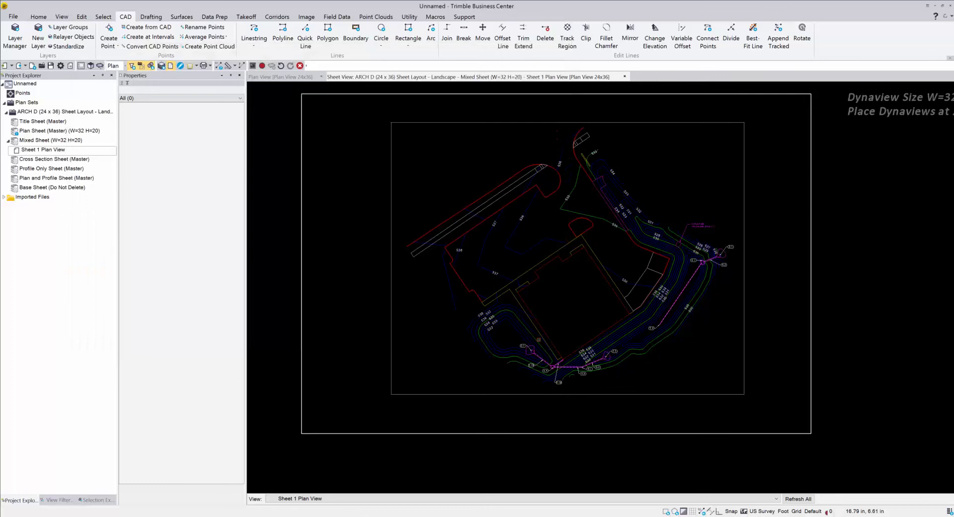
- Set Print Plan Set to Sheet 1 Plan View with the Plan View 24x36 filter and Print to PDF
left_click(297, 77)
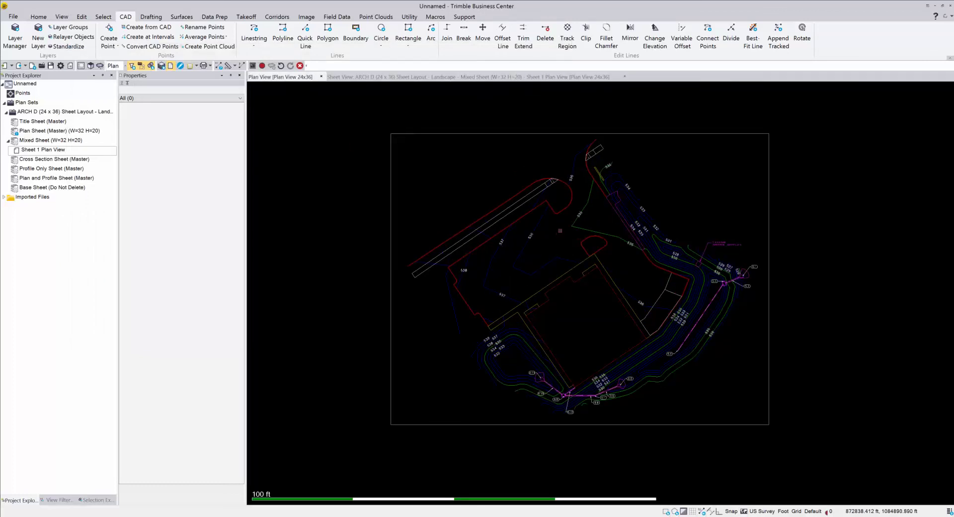
left_click(405, 78)
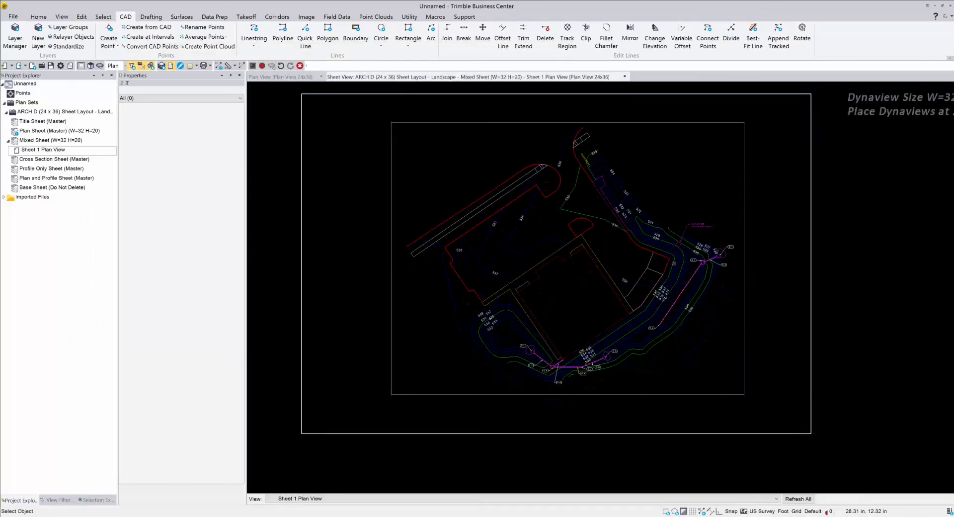
scroll(528, 327, "down", 1)
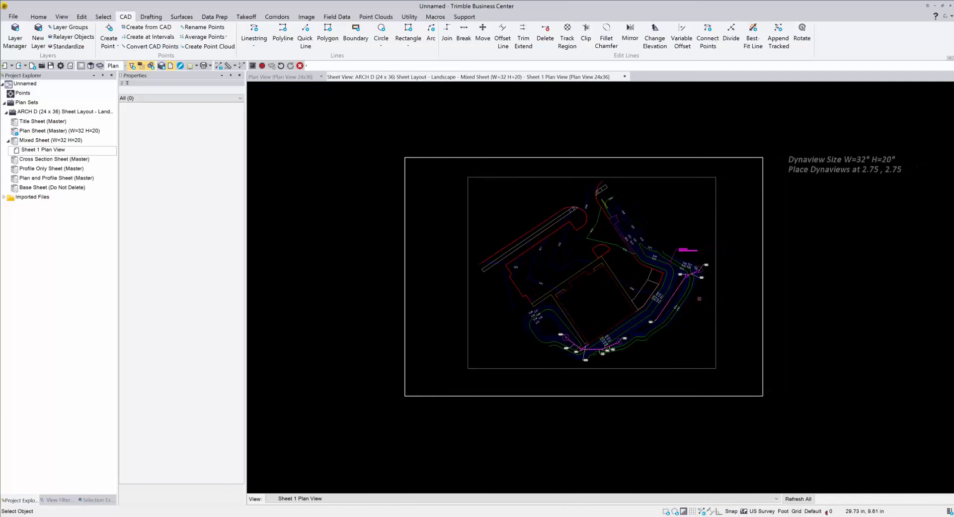
left_click(155, 19)
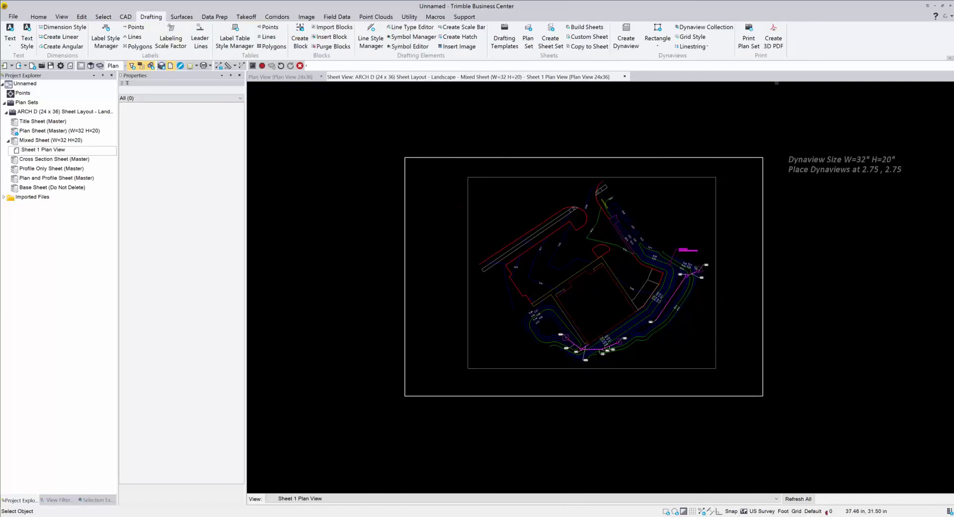
left_click(750, 42)
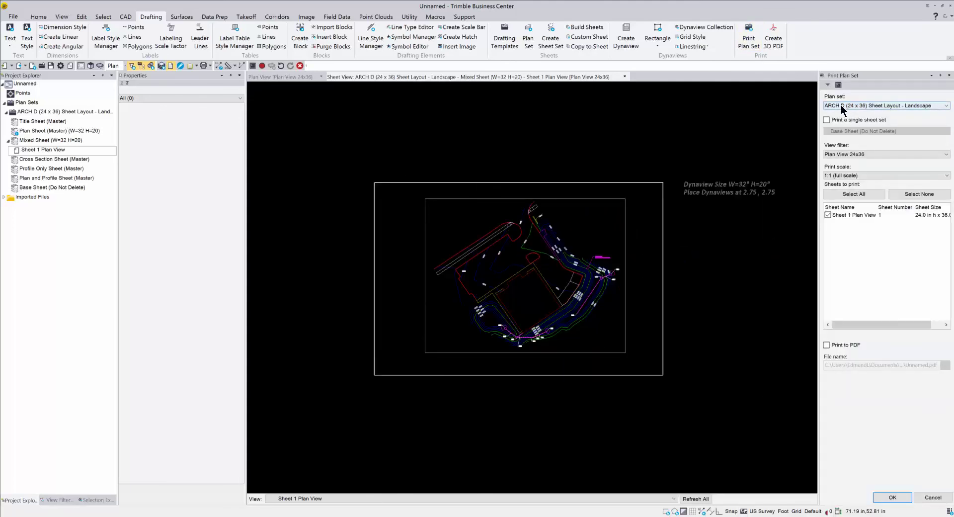
left_click(842, 109)
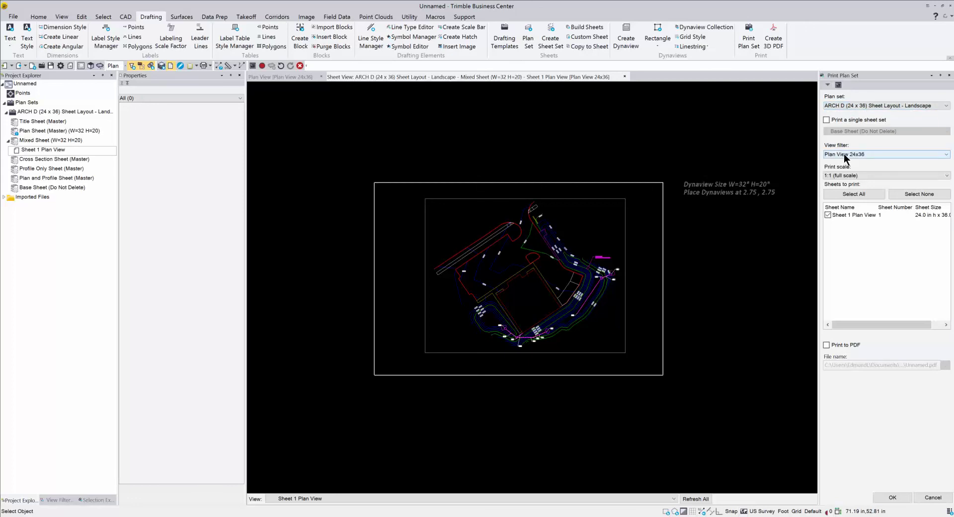
left_click(908, 157)
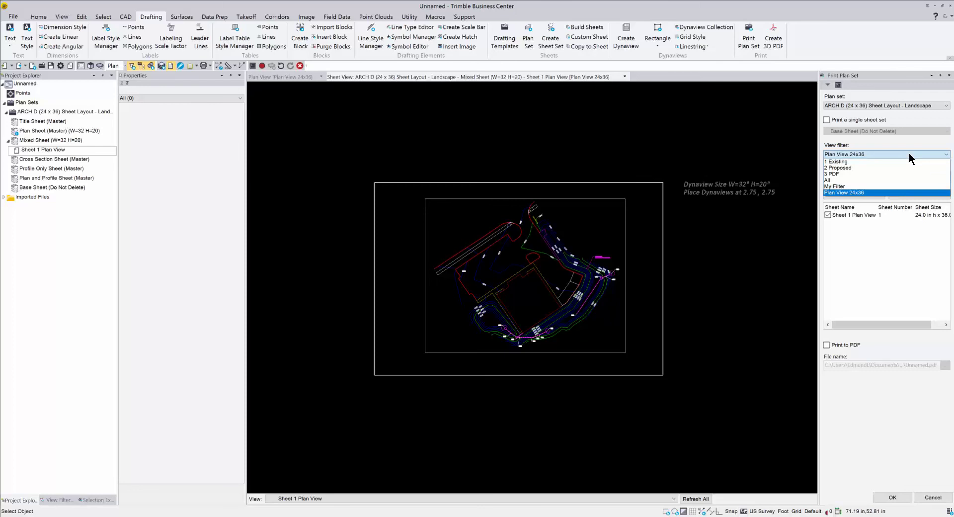
left_click(859, 192)
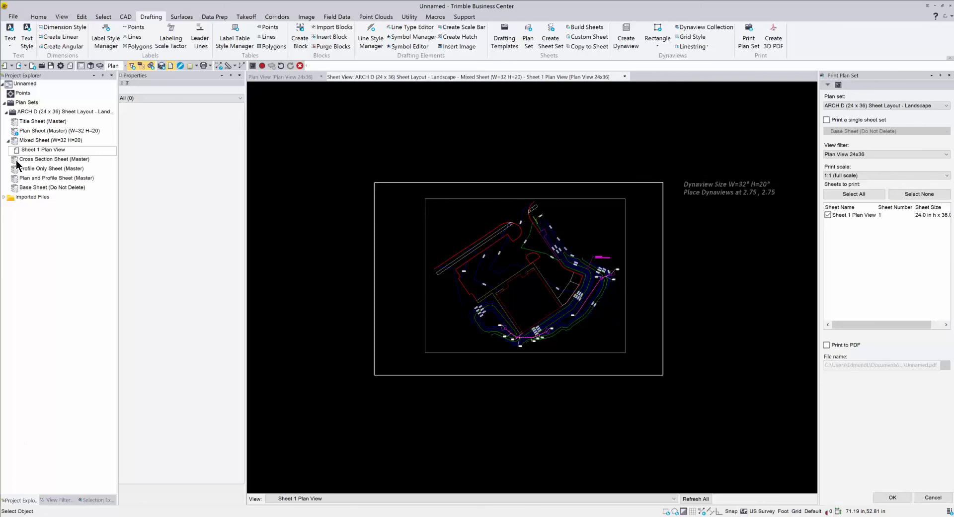
left_click(31, 154)
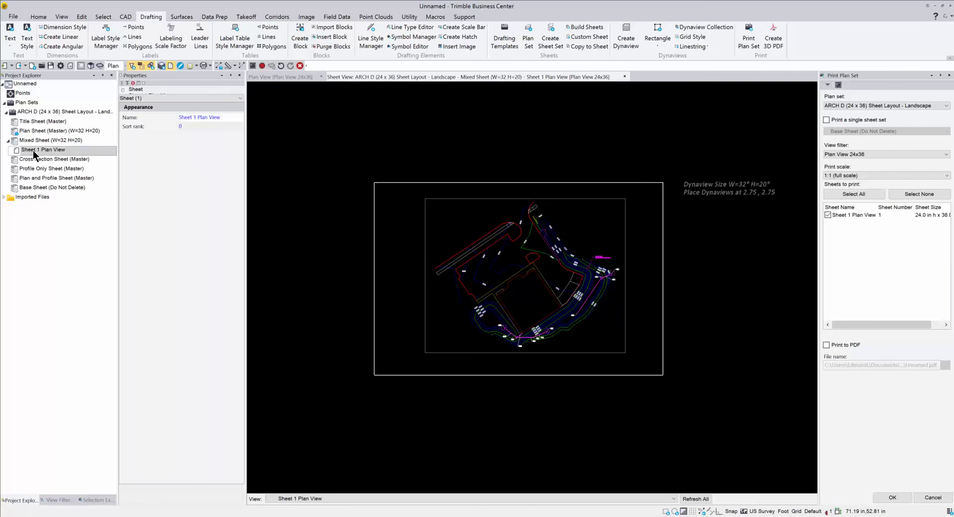
left_click(827, 344)
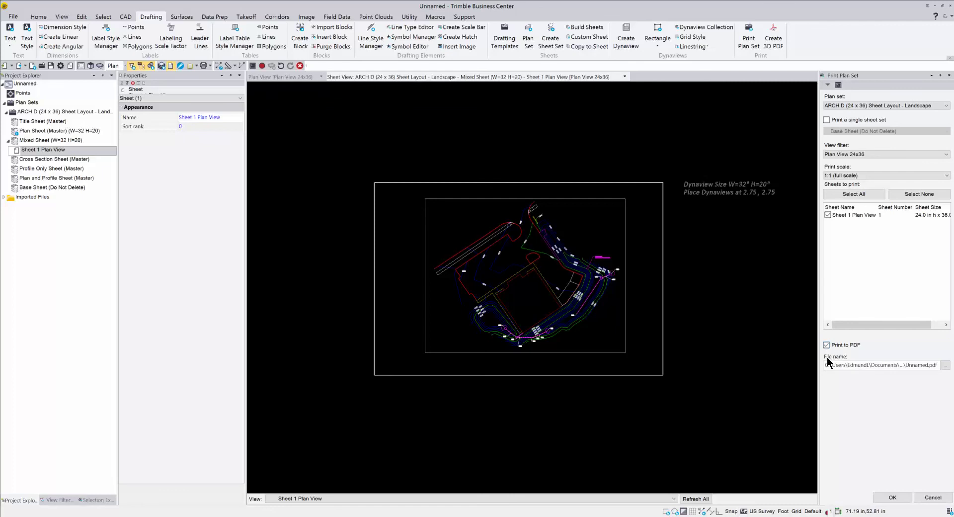
- Save the PDF as 'test plot' in Documents and print the sheet
left_click(946, 366)
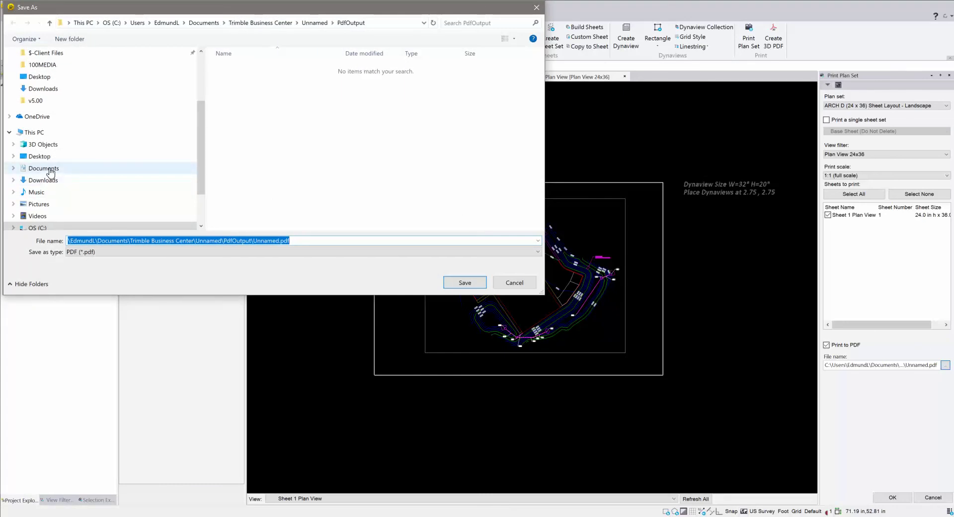
left_click(50, 169)
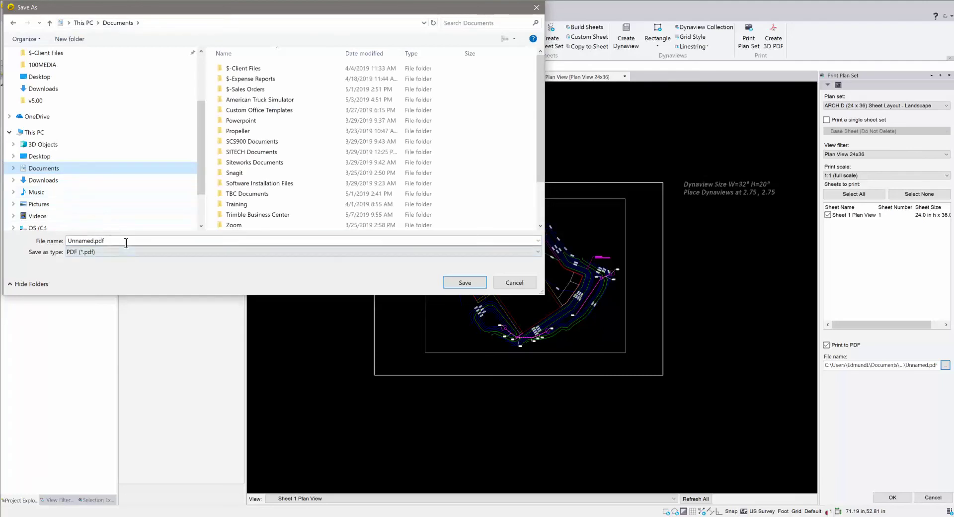
type("test plot")
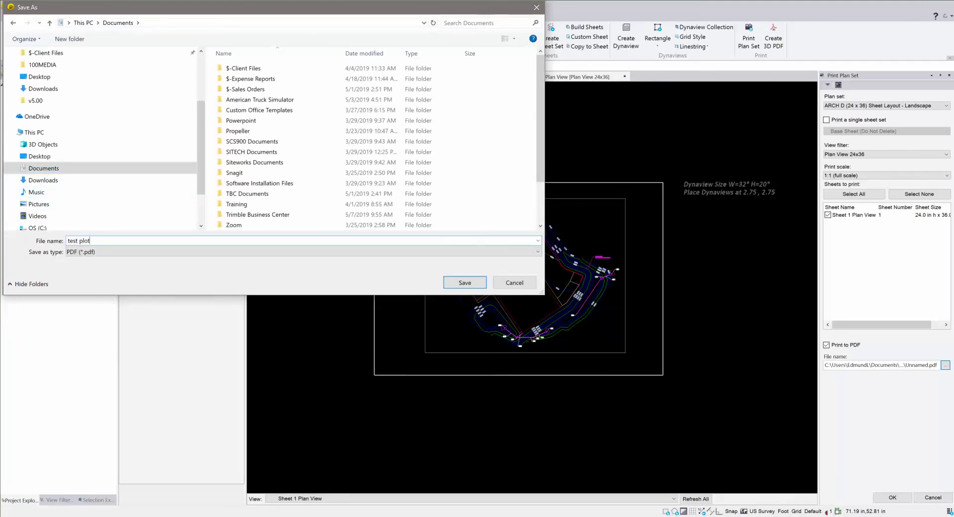
left_click(464, 281)
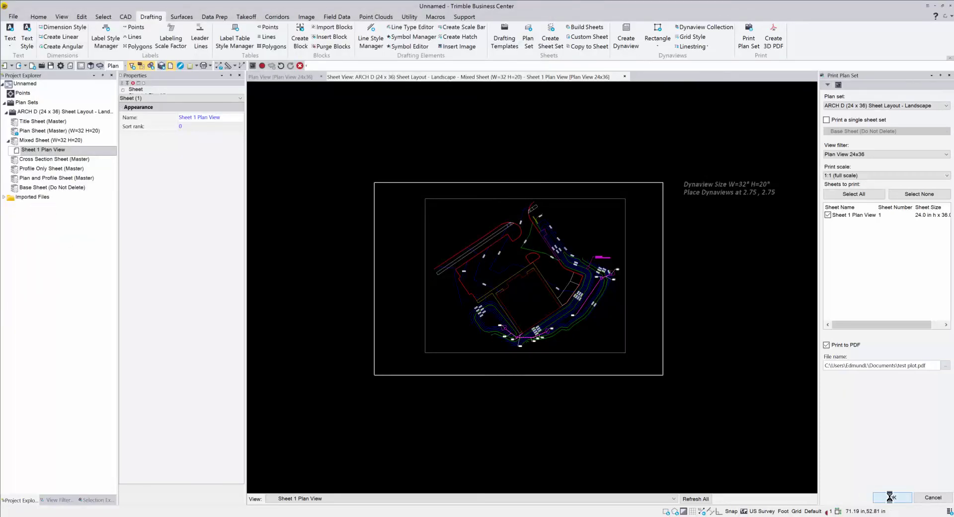
left_click(890, 498)
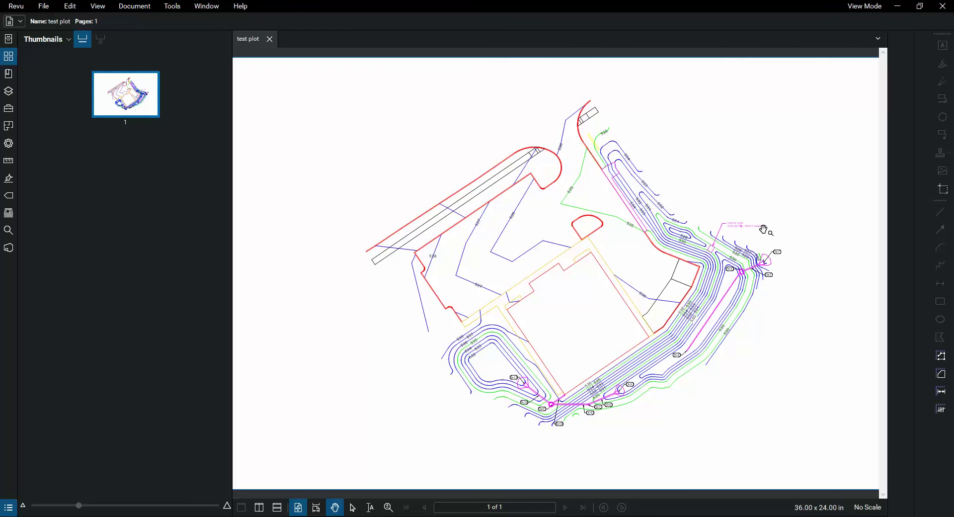
- Zoom out in Revu to view the whole 36 x 24 in test plot page
scroll(762, 228, "down", 2)
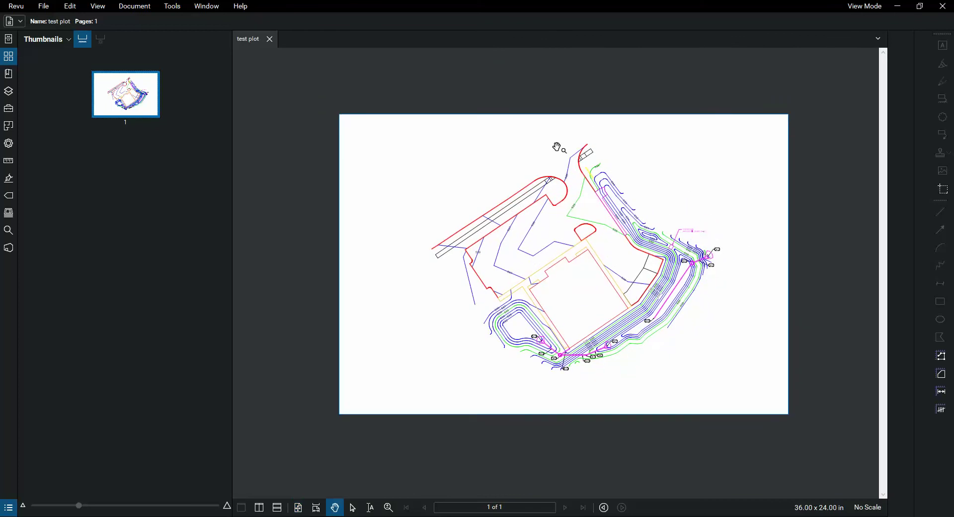